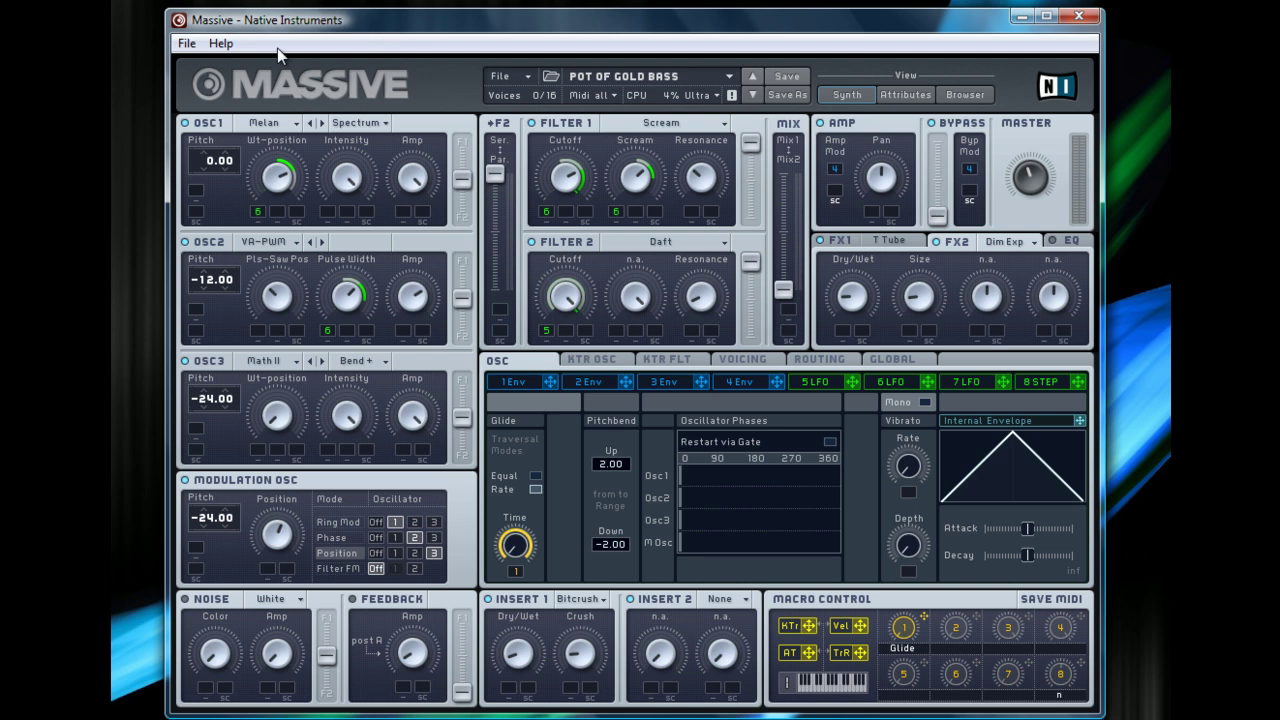
Create a new sound and load the Roughmath II wavetable into oscillator 1.
{"action": "left_click", "coordinate": [187, 42]}
{"action": "left_click", "coordinate": [211, 66]}
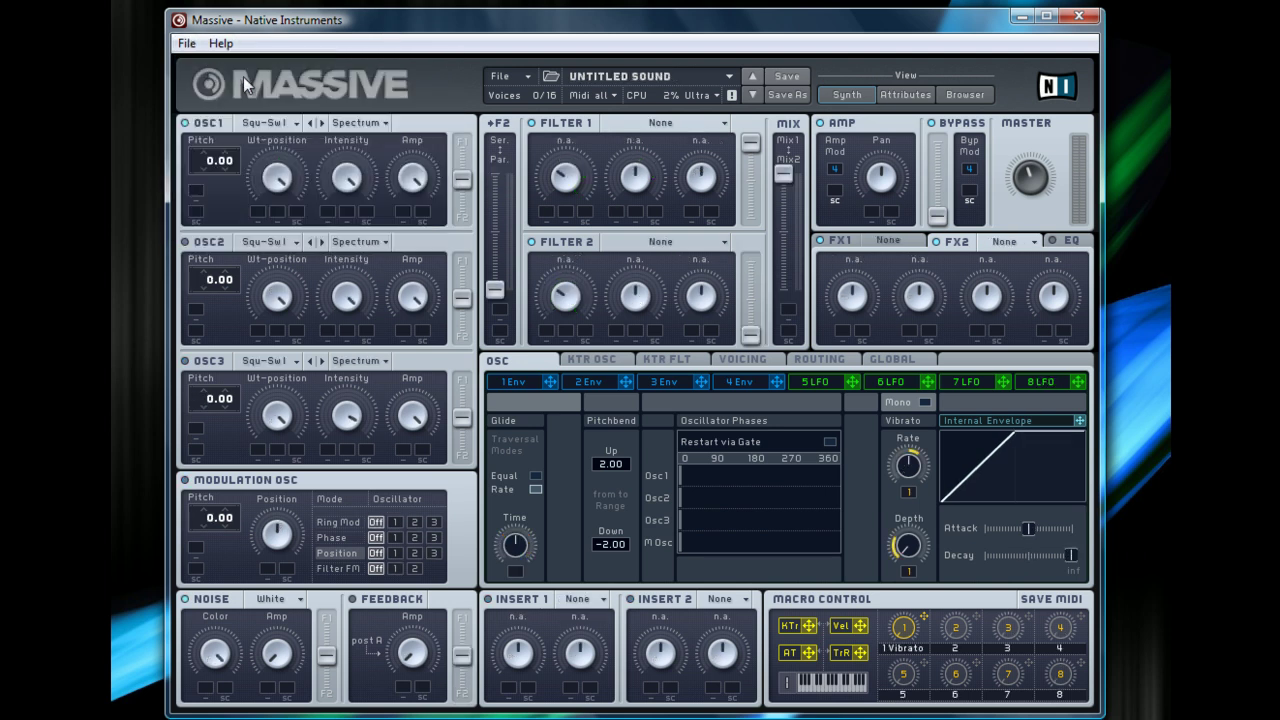
{"action": "left_click", "coordinate": [293, 123]}
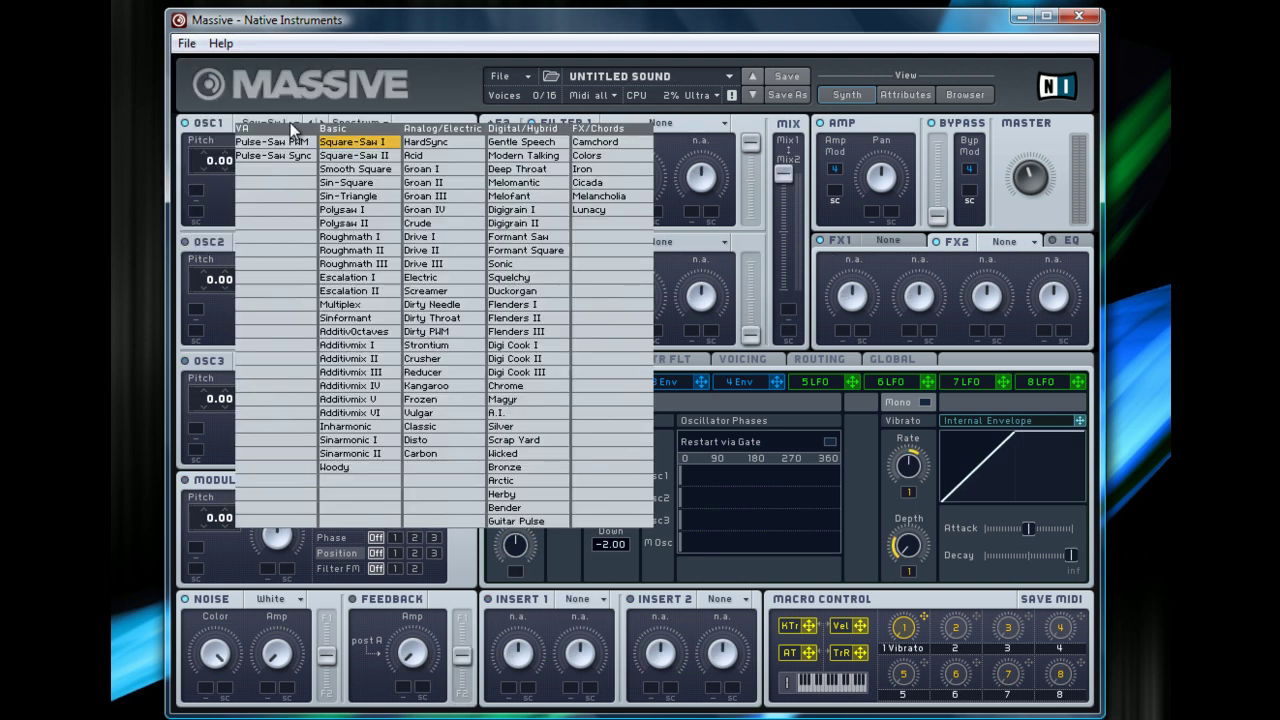
{"action": "left_click", "coordinate": [349, 252]}
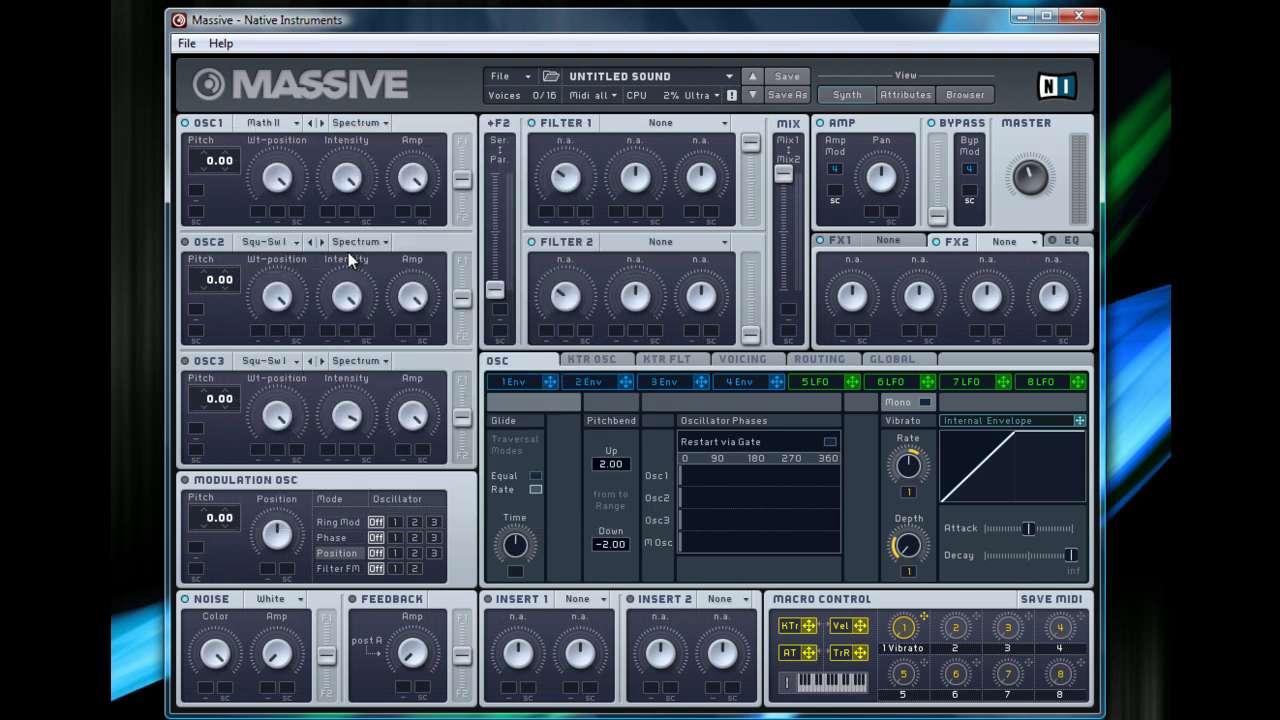
Set oscillator 1 to Bend + mode with its pitch at -24.00 and its wavetable position fully down.
{"action": "left_click", "coordinate": [367, 122]}
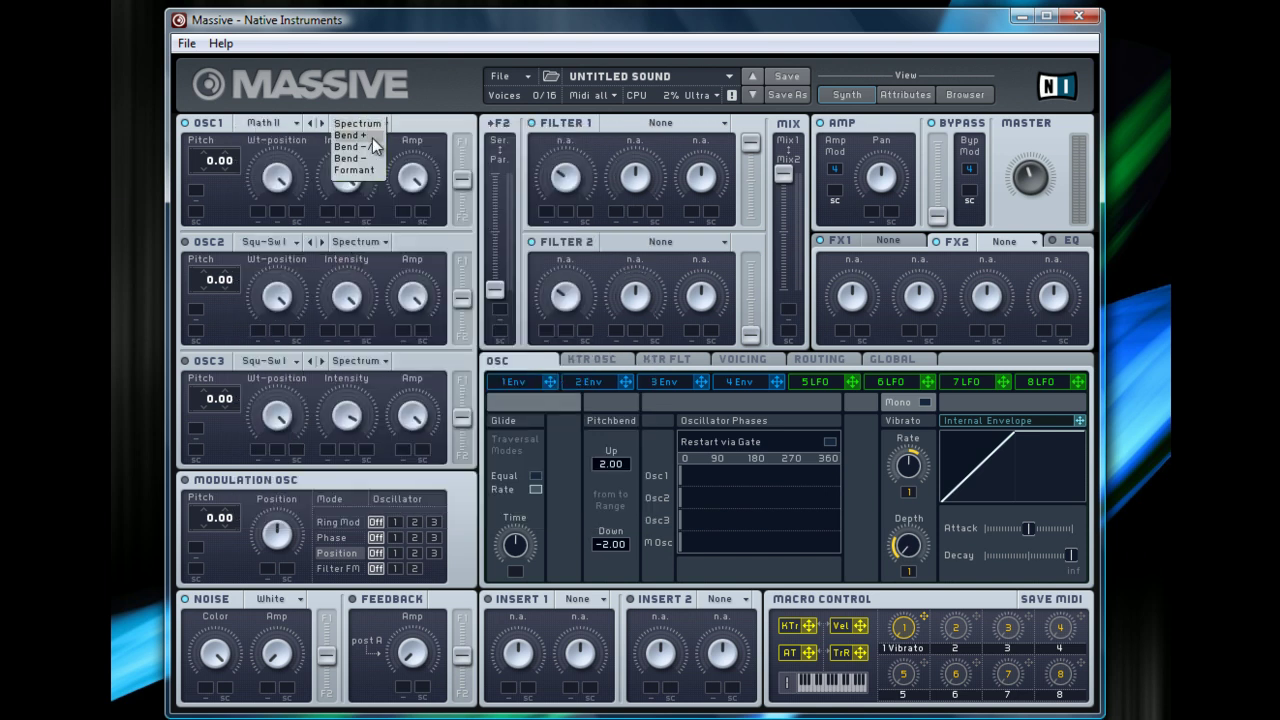
{"action": "left_click", "coordinate": [372, 136]}
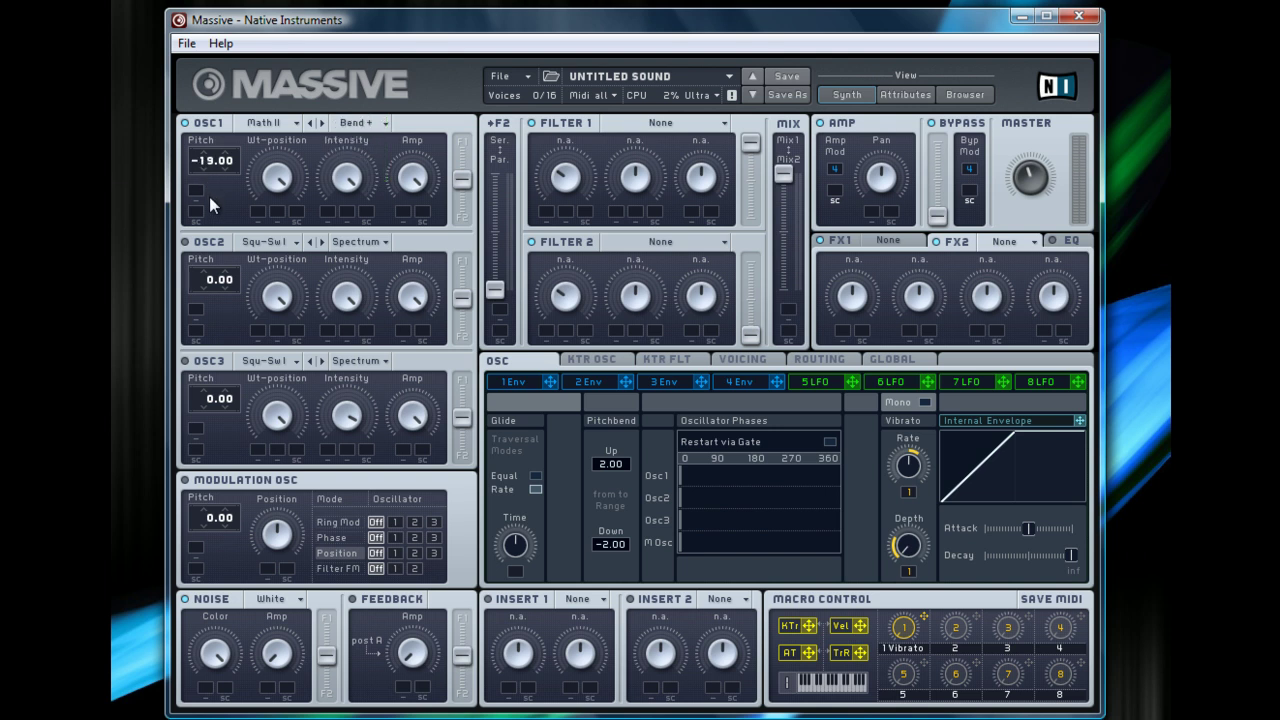
{"action": "left_click_drag", "start_coordinate": [211, 204], "coordinate": [212, 206]}
Enable oscillator 2 with the Pulse-Saw PWM wavetable at pitch -12.00, and load Melancholia into oscillator 3.
{"action": "left_click", "coordinate": [281, 241]}
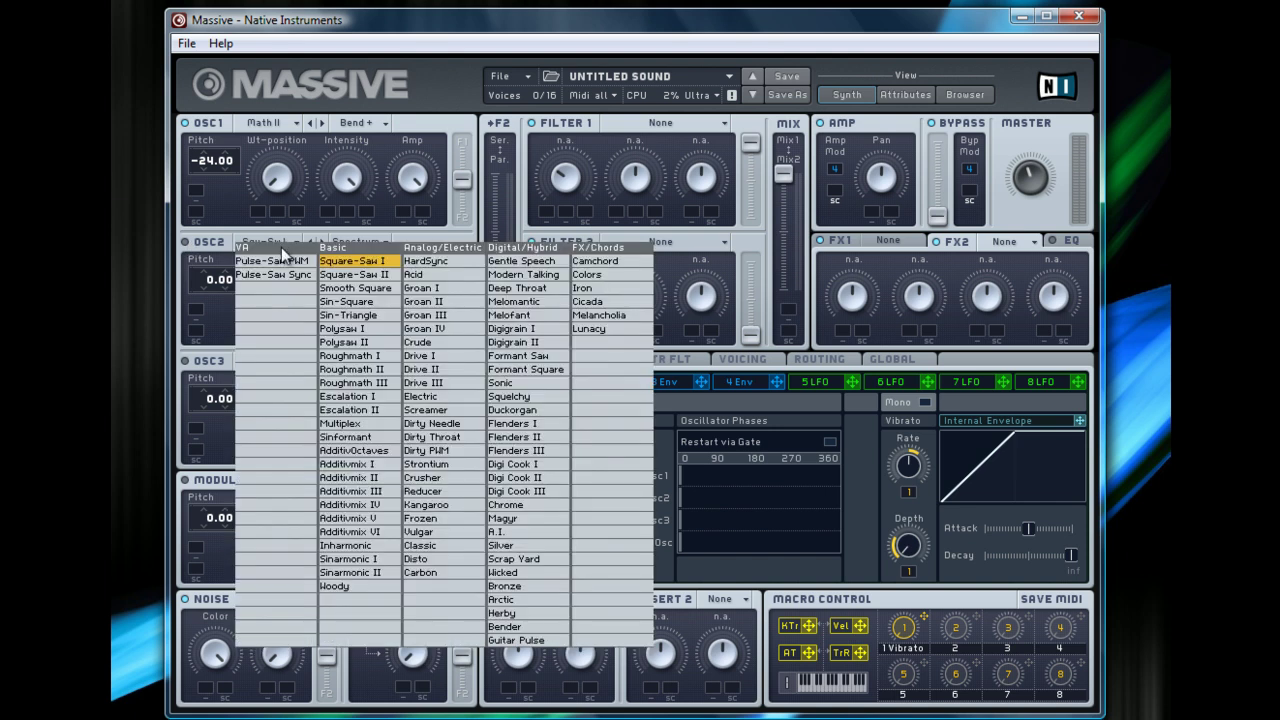
{"action": "left_click", "coordinate": [281, 260]}
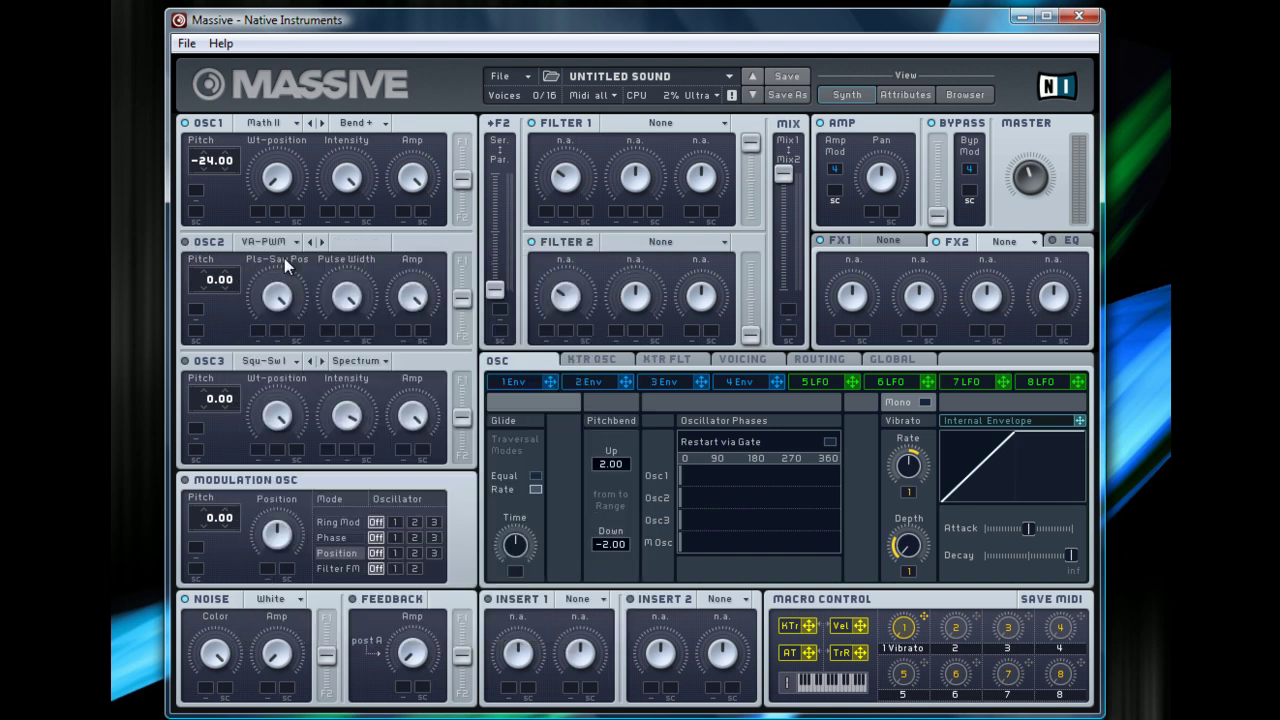
{"action": "left_click", "coordinate": [184, 241]}
{"action": "left_click", "coordinate": [275, 365]}
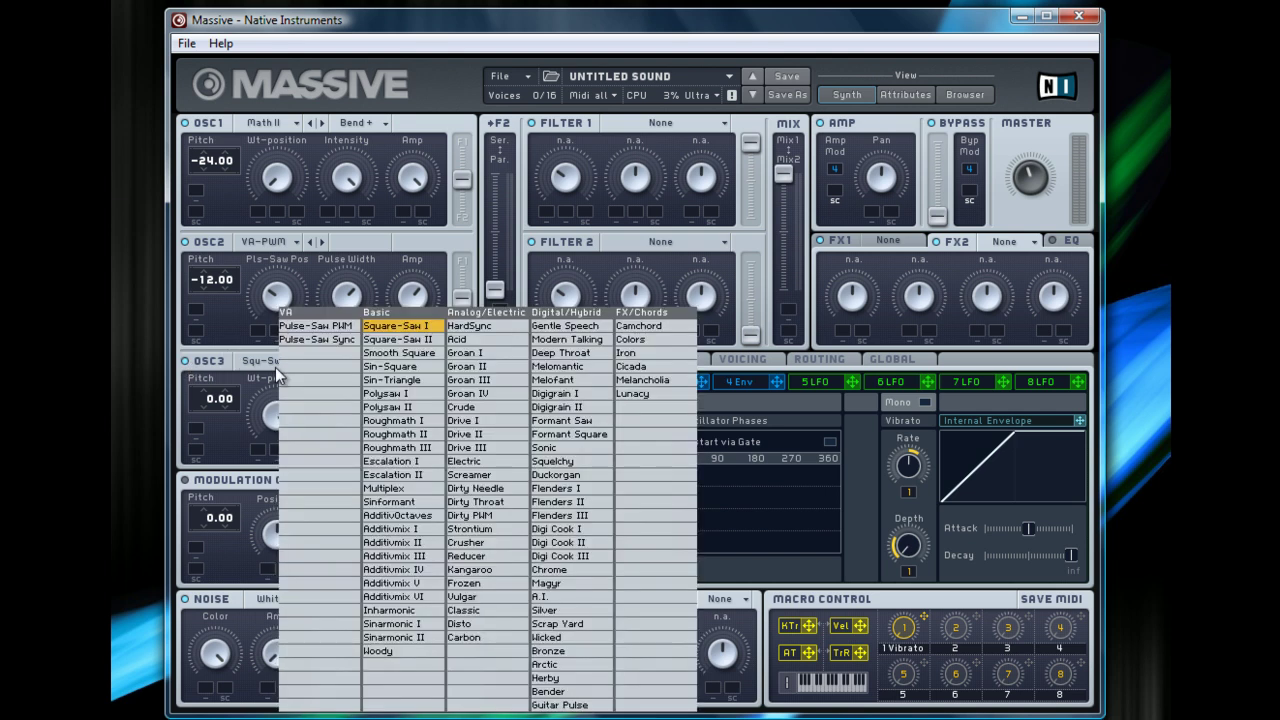
{"action": "left_click", "coordinate": [645, 381]}
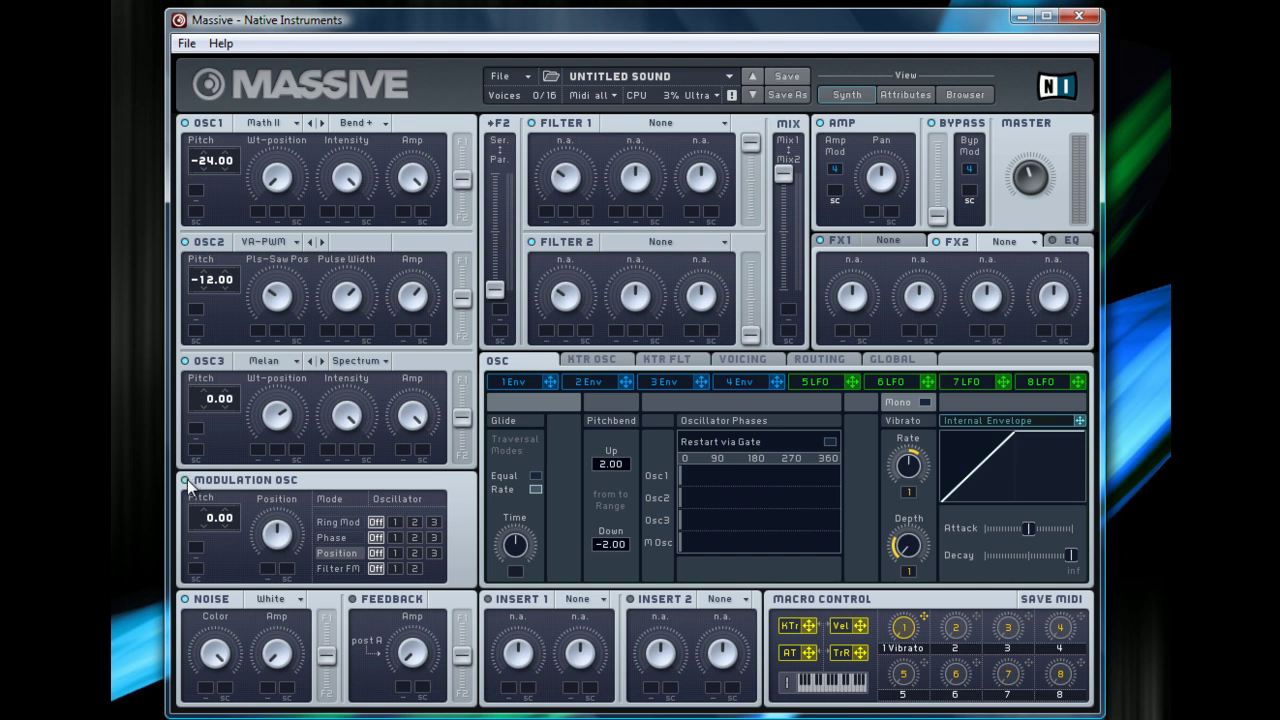
Set the modulation oscillator to ring mod oscillator 3, phase oscillator 2 and position oscillator 1, with its pitch at -24.00.
{"action": "left_click", "coordinate": [433, 521]}
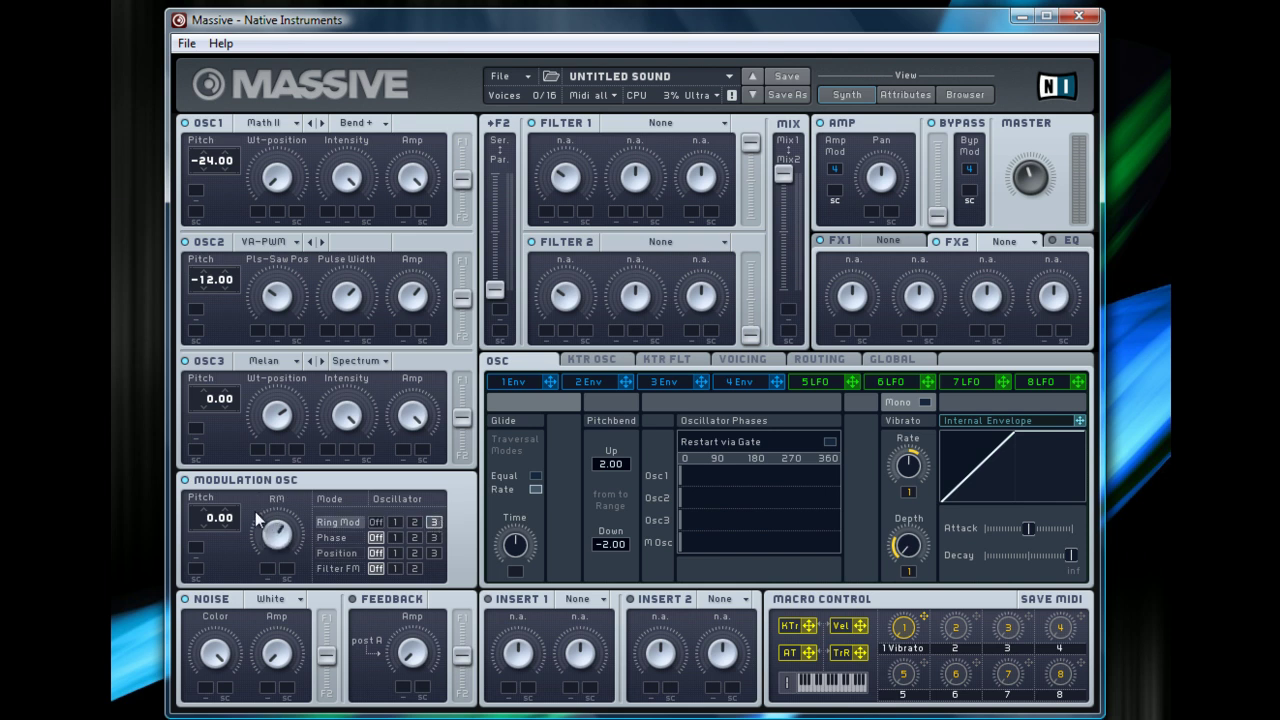
{"action": "left_click", "coordinate": [415, 539]}
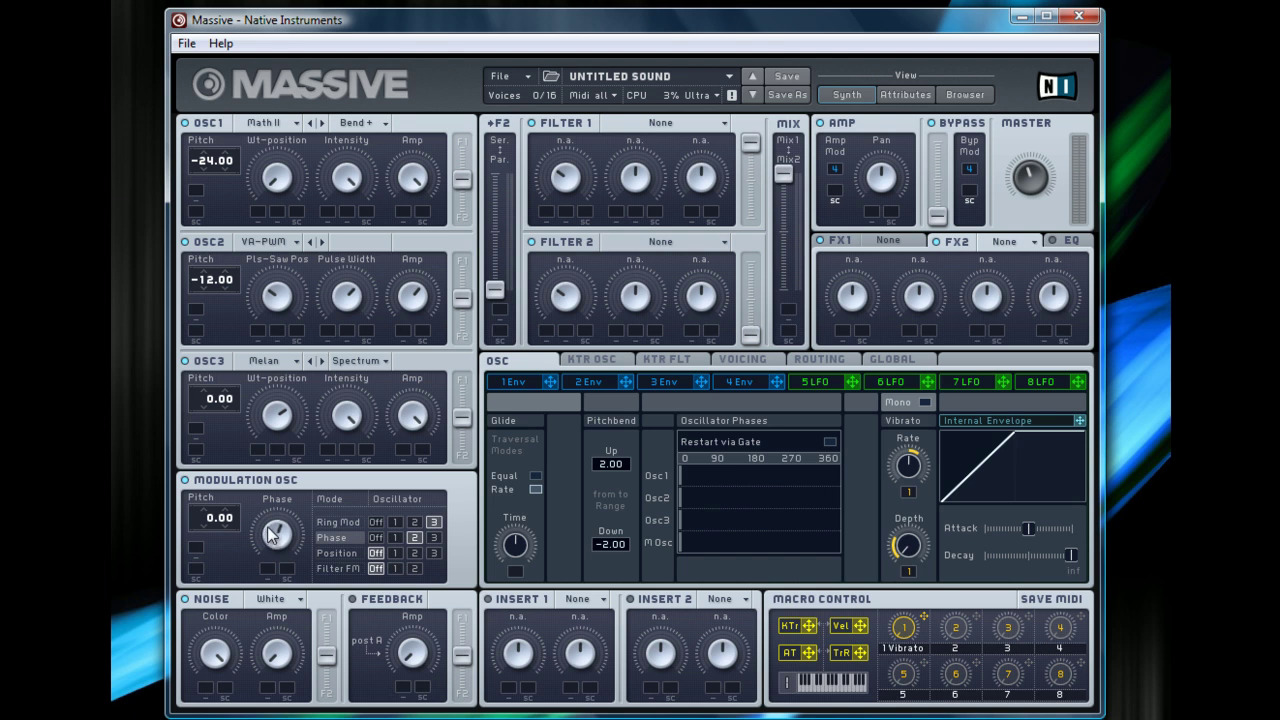
{"action": "left_click", "coordinate": [396, 552]}
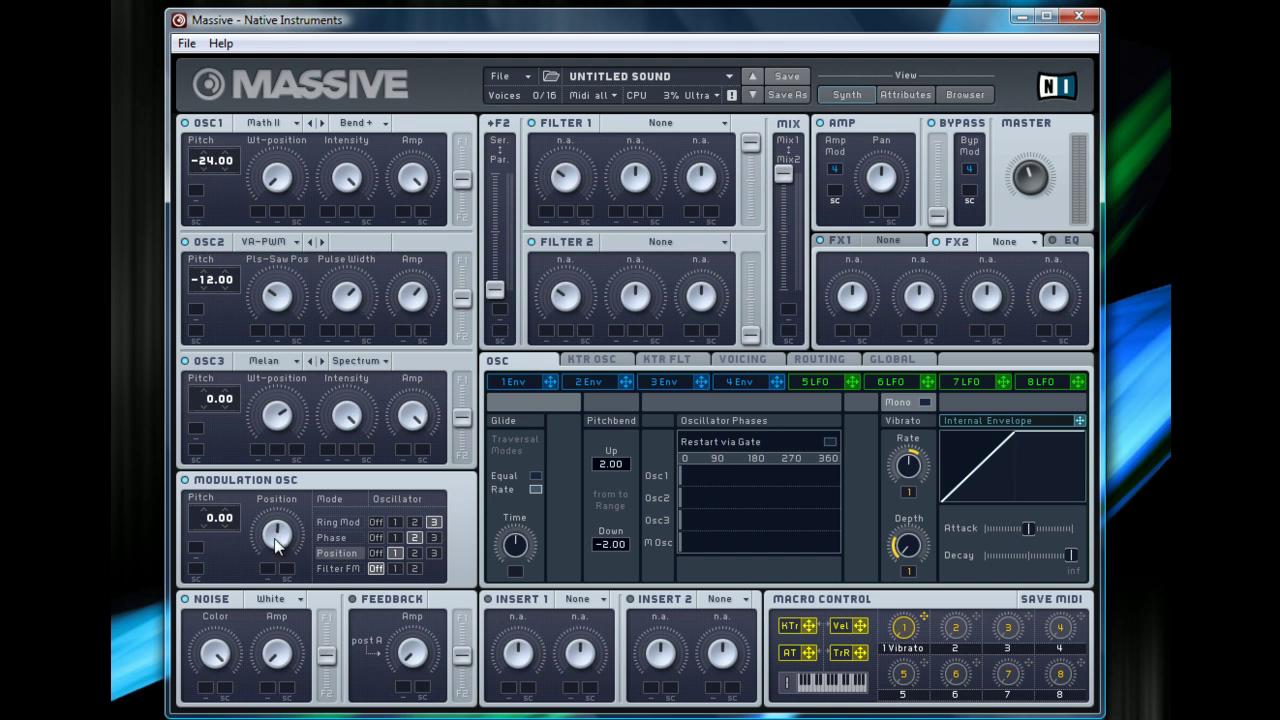
{"action": "left_click_drag", "start_coordinate": [277, 540], "coordinate": [267, 535]}
{"action": "left_click", "coordinate": [203, 511]}
{"action": "left_click_drag", "start_coordinate": [204, 536], "coordinate": [205, 571]}
Set Filter 1 to Scream with a raised cutoff, and route the filters in series with the mix fully at Mix2.
{"action": "left_click", "coordinate": [649, 122]}
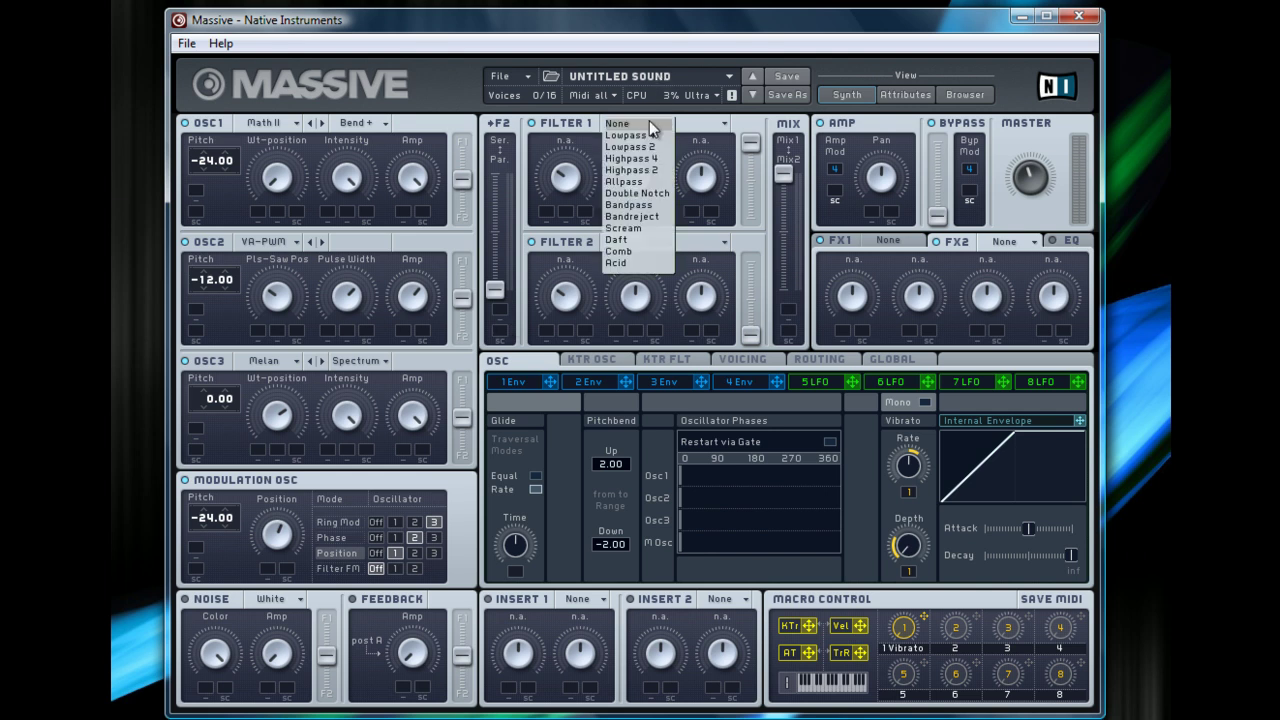
{"action": "left_click", "coordinate": [636, 228]}
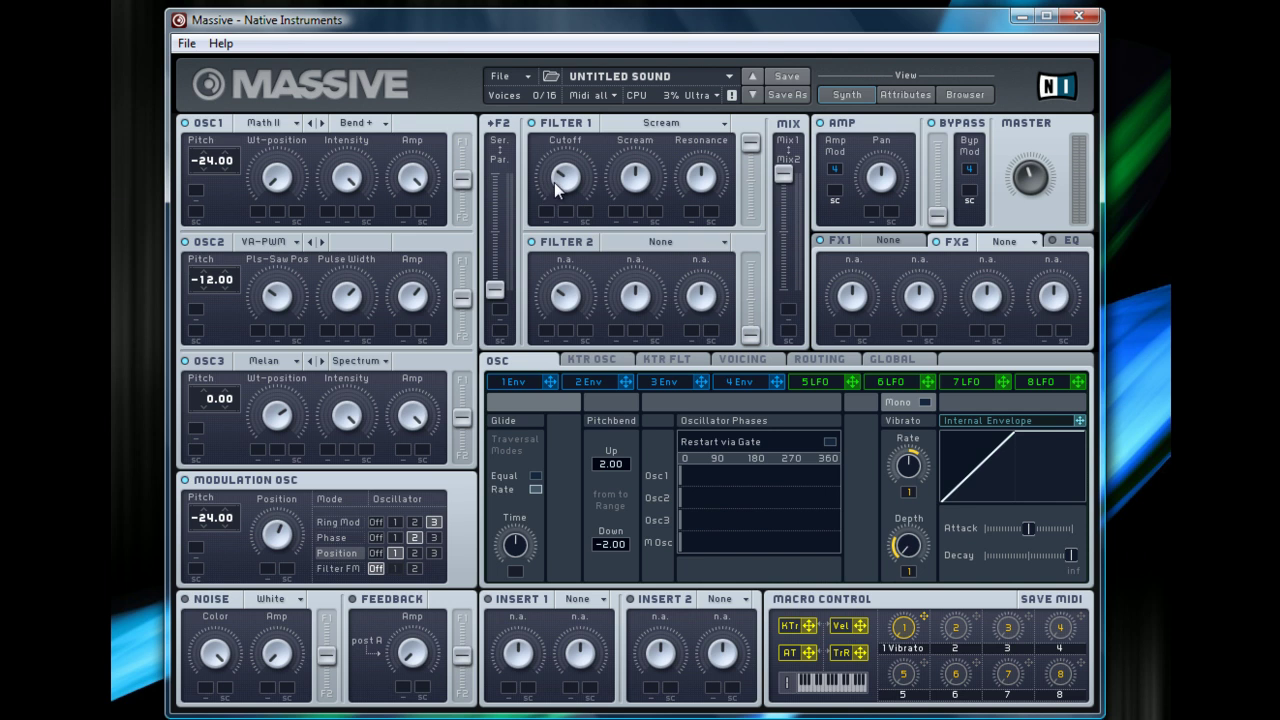
{"action": "left_click_drag", "start_coordinate": [499, 287], "coordinate": [496, 172]}
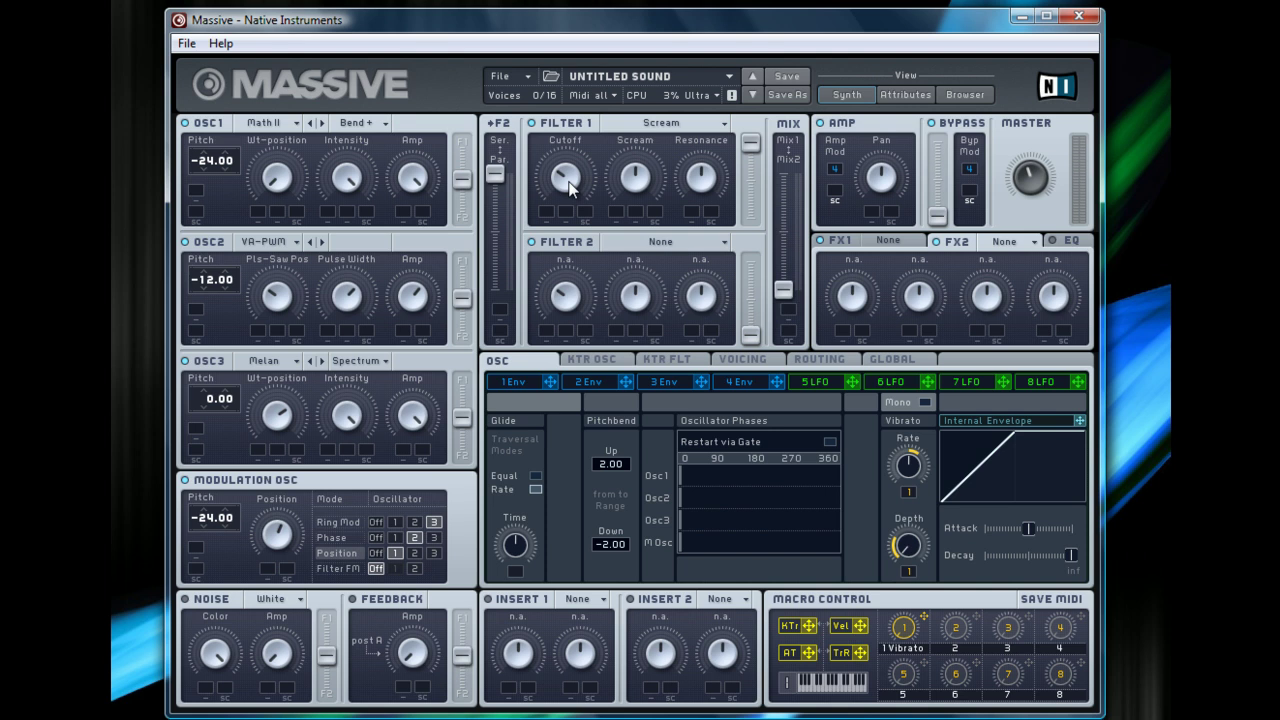
{"action": "left_click_drag", "start_coordinate": [568, 193], "coordinate": [538, 150]}
Raise Filter 2's output level fully and set its type to Daft with a low resonance.
{"action": "left_click_drag", "start_coordinate": [750, 334], "coordinate": [735, 183]}
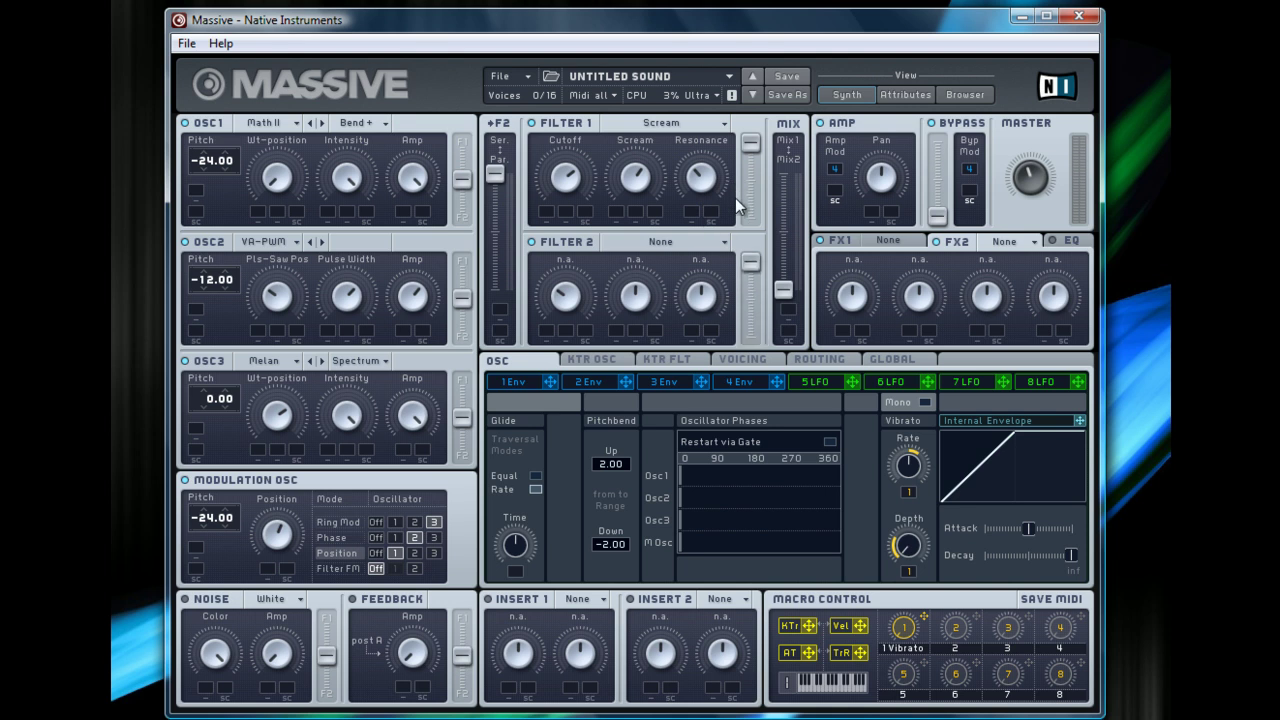
{"action": "left_click", "coordinate": [665, 243]}
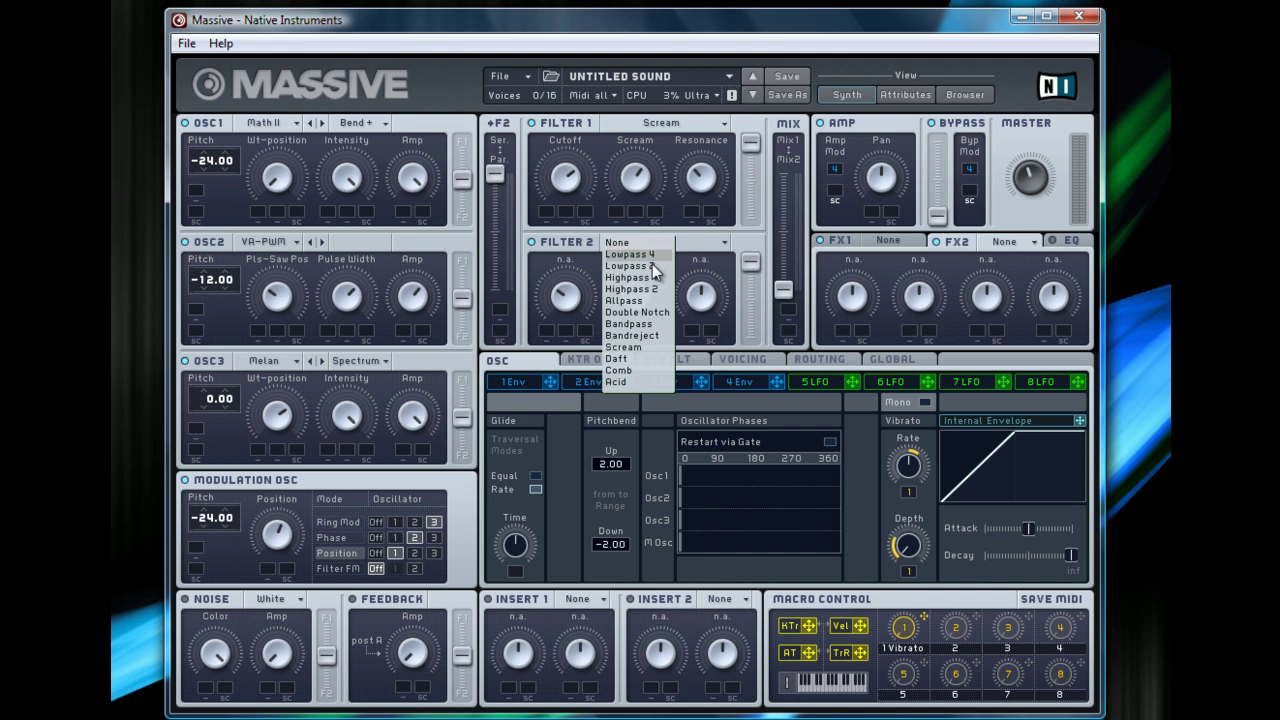
{"action": "left_click", "coordinate": [646, 359]}
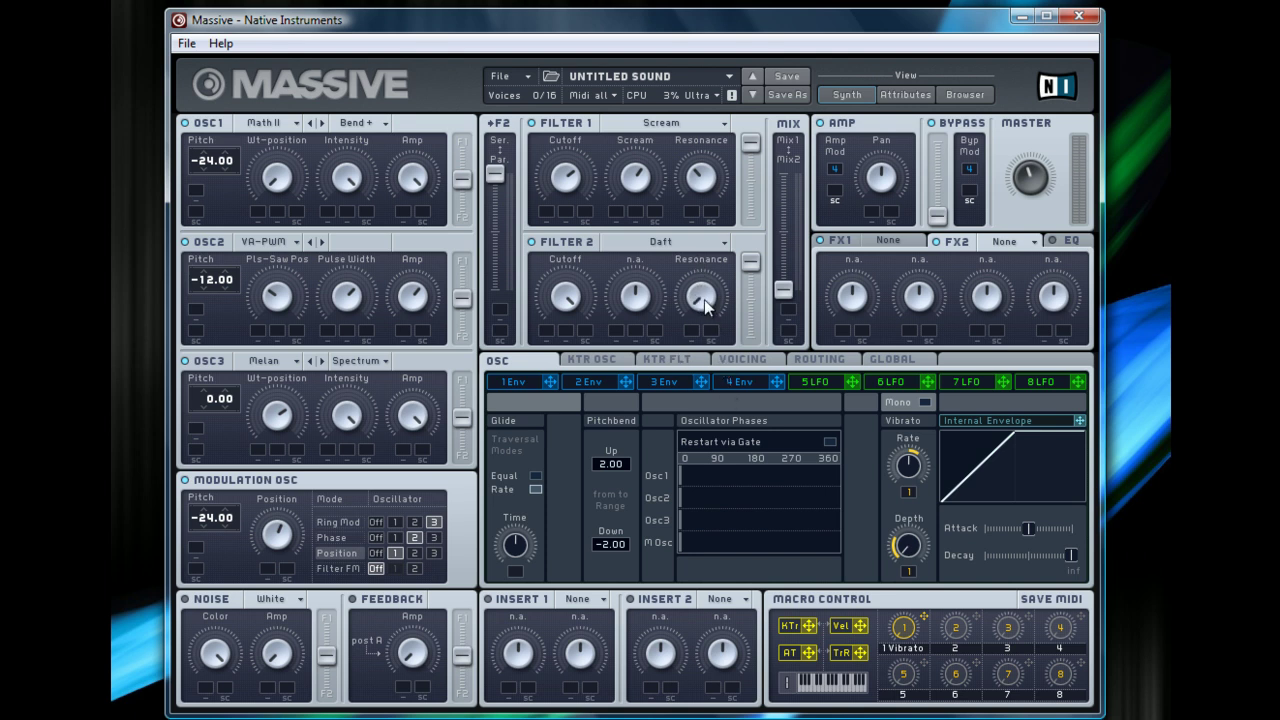
Set LFO 5 to sine curves with centred envelope decay, full crossfade and minimum rate and amp, and let it modulate Filter 2's cutoff.
{"action": "left_click", "coordinate": [816, 380]}
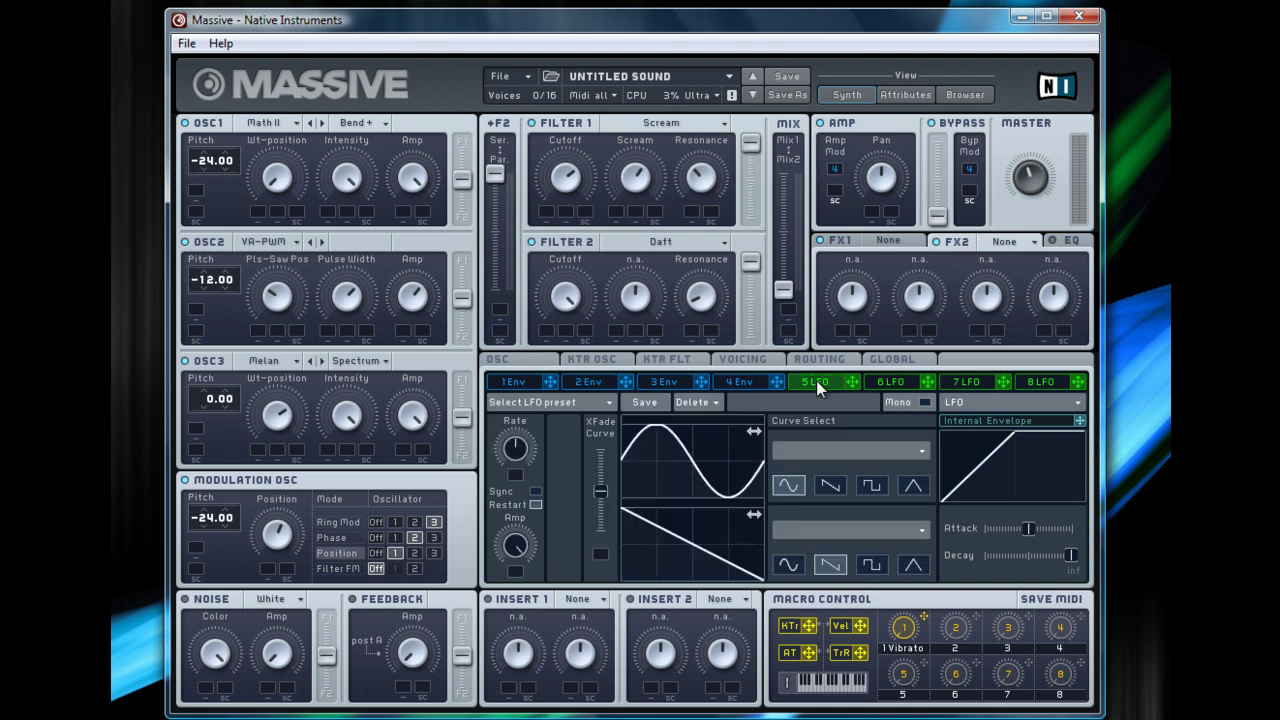
{"action": "left_click_drag", "start_coordinate": [1071, 554], "coordinate": [1022, 552]}
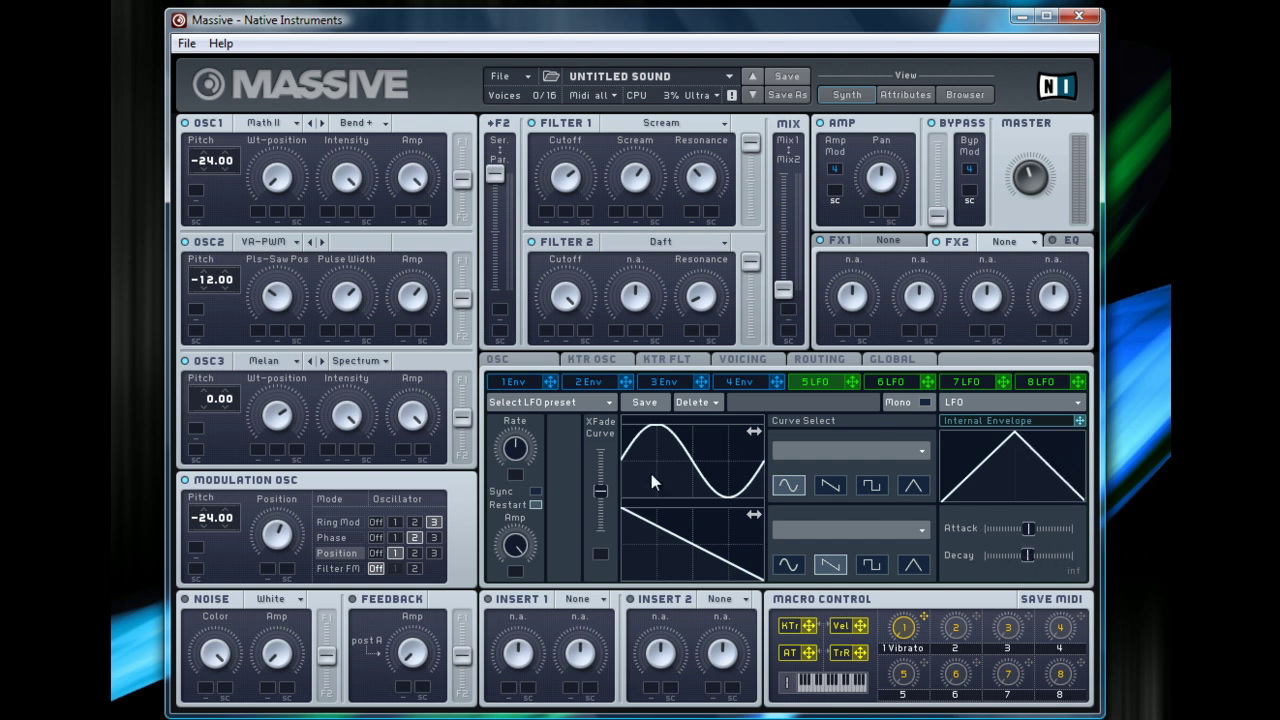
{"action": "left_click_drag", "start_coordinate": [603, 490], "coordinate": [594, 382]}
{"action": "left_click_drag", "start_coordinate": [517, 553], "coordinate": [517, 575]}
{"action": "left_click", "coordinate": [776, 561]}
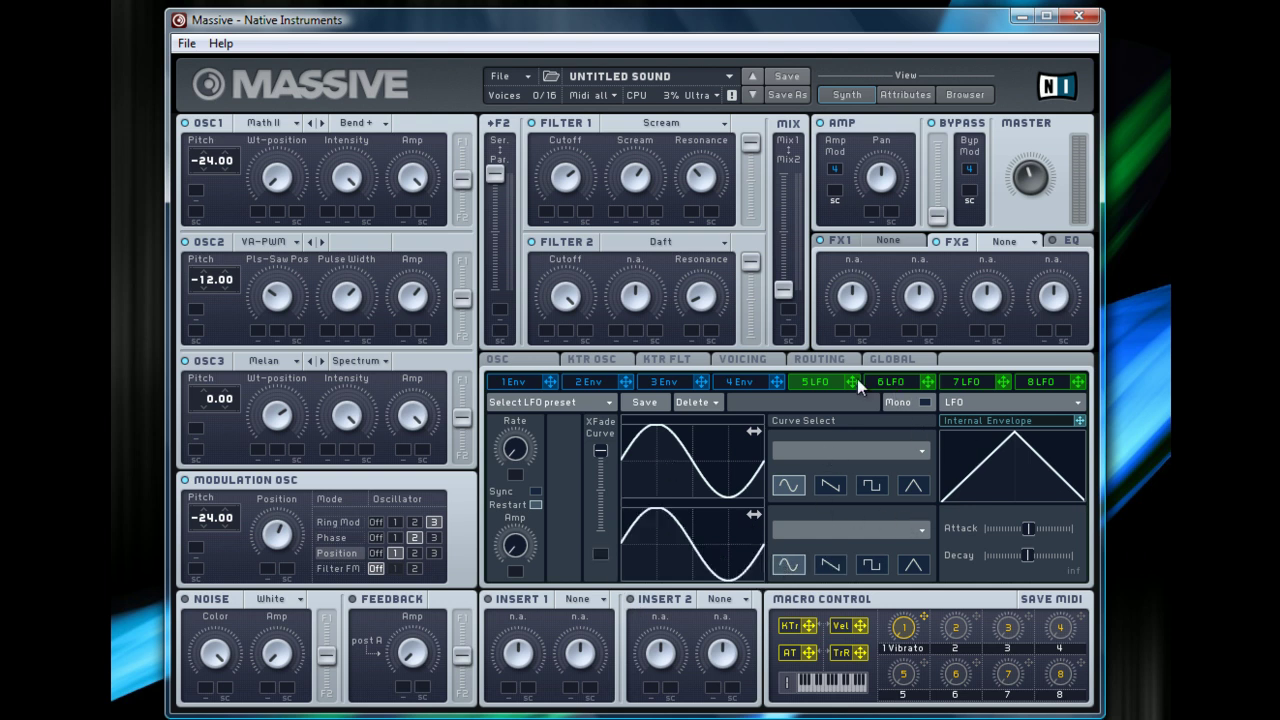
{"action": "left_click_drag", "start_coordinate": [854, 378], "coordinate": [549, 333]}
{"action": "left_click_drag", "start_coordinate": [546, 329], "coordinate": [519, 251]}
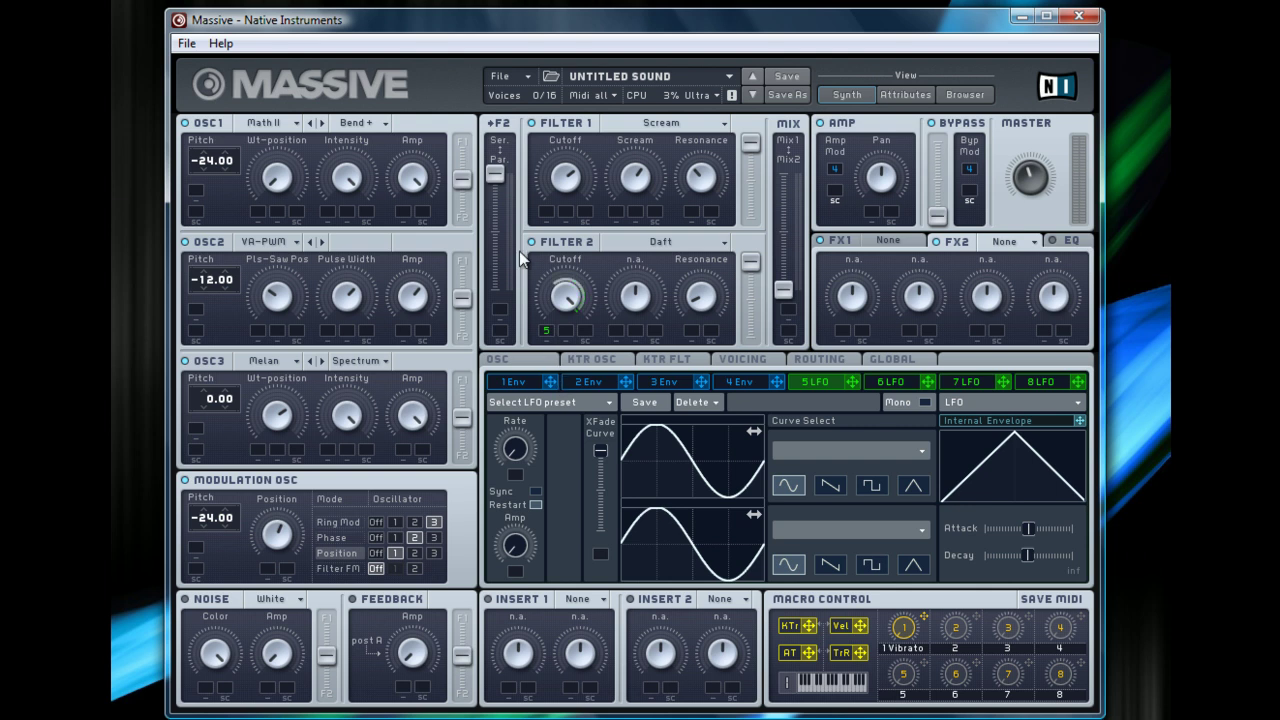
Set LFO 6's internal envelope decay to centre, raise its curve crossfade fully, shift the sine's phase and enable Sync.
{"action": "left_click", "coordinate": [897, 388]}
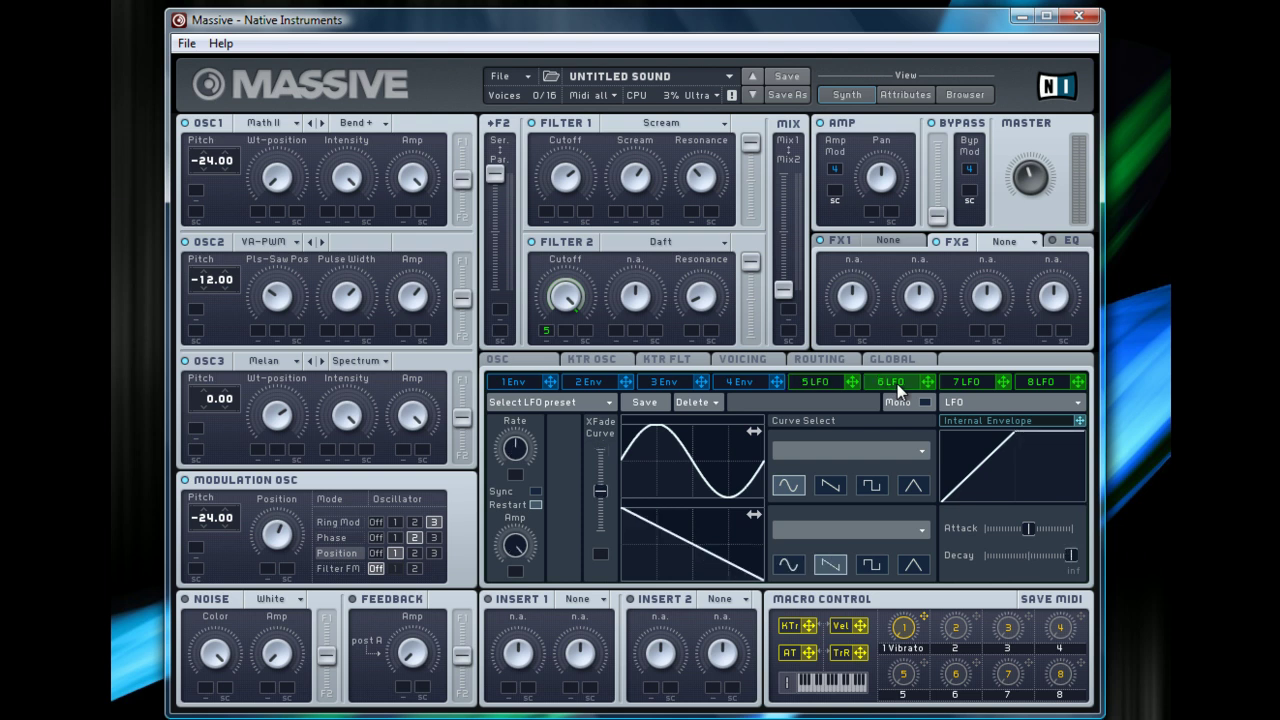
{"action": "left_click_drag", "start_coordinate": [1071, 557], "coordinate": [1023, 554]}
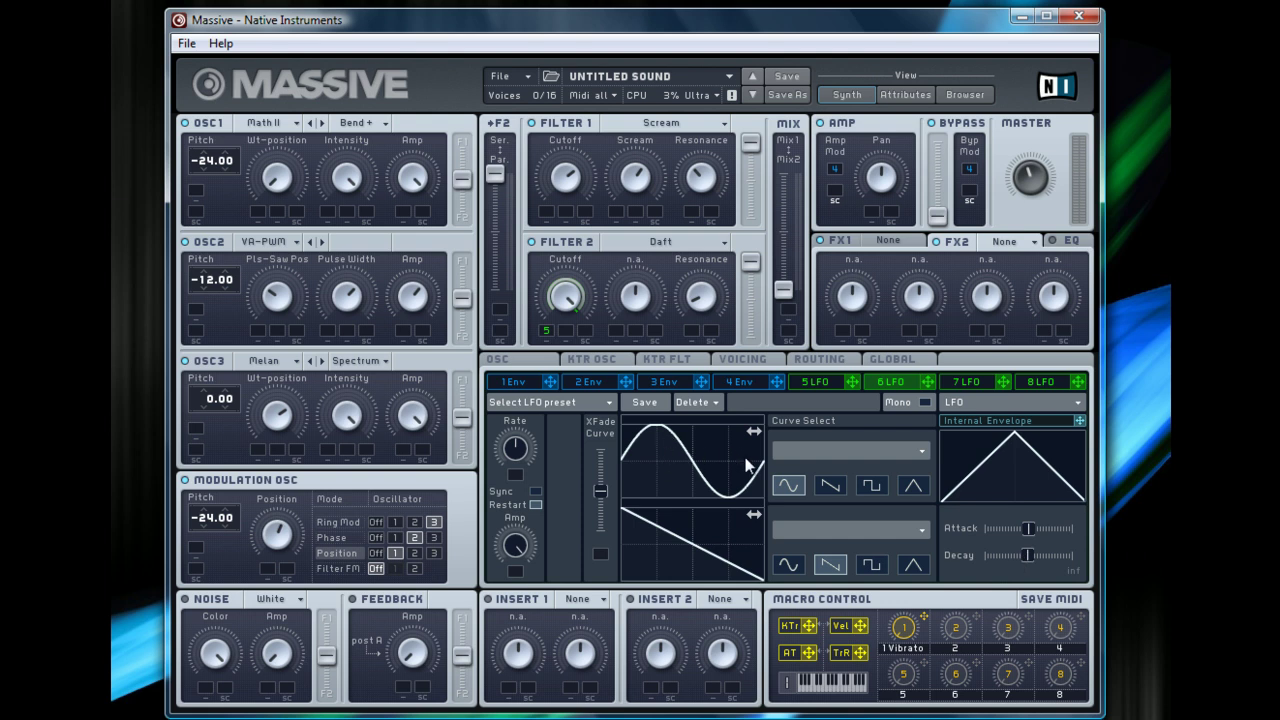
{"action": "left_click_drag", "start_coordinate": [595, 486], "coordinate": [600, 448]}
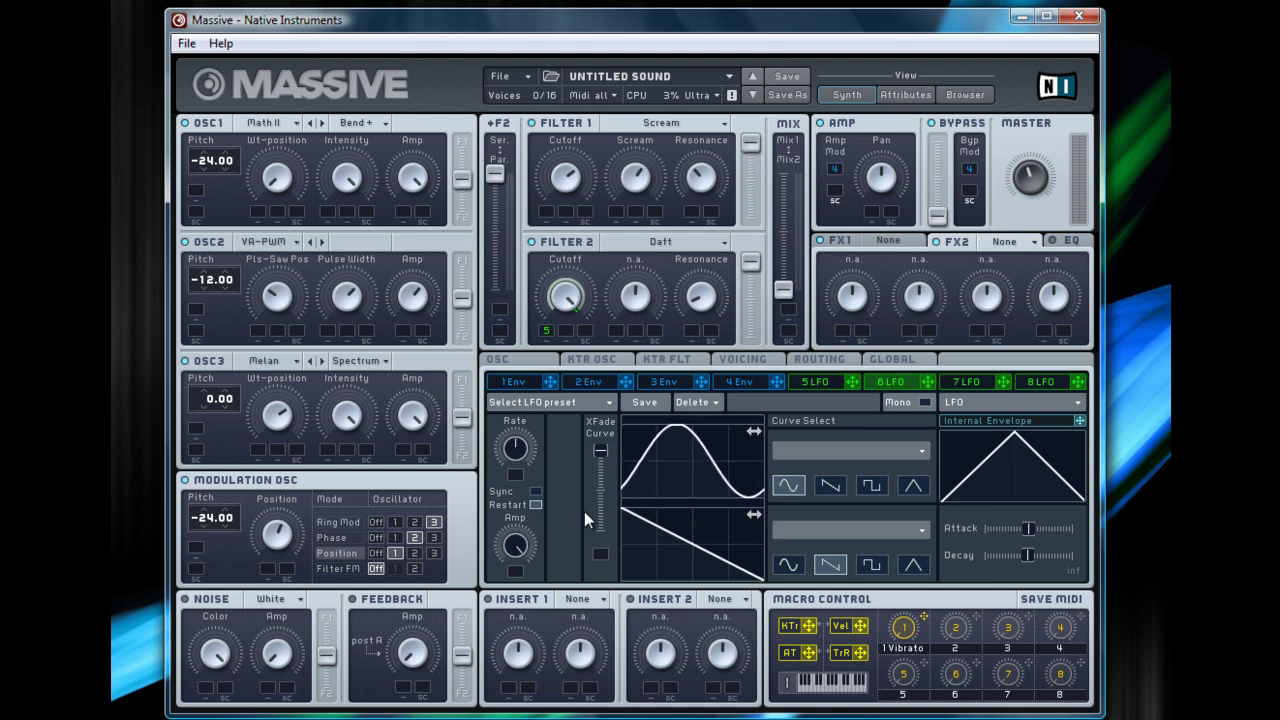
{"action": "left_click", "coordinate": [536, 493]}
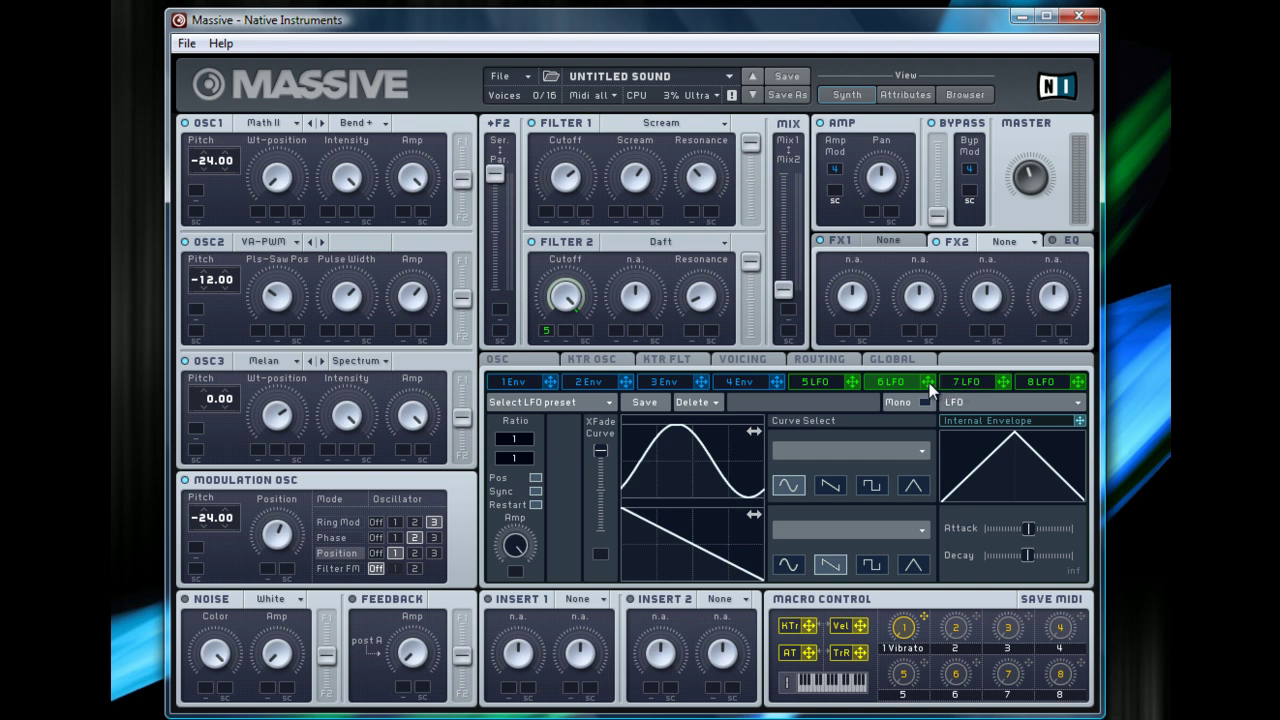
Assign LFO 6 to Filter 1's cutoff and scream, oscillator 2's pulse width and oscillator 3's wavetable position.
{"action": "mouse_move", "coordinate": [929, 383]}
{"action": "left_mouse_down"}
{"action": "mouse_move", "coordinate": [790, 333]}
{"action": "mouse_move", "coordinate": [694, 180]}
{"action": "mouse_move", "coordinate": [541, 216]}
{"action": "left_mouse_up"}
{"action": "mouse_move", "coordinate": [853, 381]}
{"action": "left_mouse_down"}
{"action": "mouse_move", "coordinate": [657, 209]}
{"action": "mouse_move", "coordinate": [617, 212]}
{"action": "left_mouse_up"}
{"action": "mouse_move", "coordinate": [926, 384]}
{"action": "left_mouse_down"}
{"action": "mouse_move", "coordinate": [767, 335]}
{"action": "mouse_move", "coordinate": [561, 297]}
{"action": "mouse_move", "coordinate": [327, 334]}
{"action": "left_mouse_up"}
{"action": "mouse_move", "coordinate": [928, 384]}
{"action": "left_mouse_down"}
{"action": "mouse_move", "coordinate": [768, 329]}
{"action": "mouse_move", "coordinate": [552, 348]}
{"action": "left_mouse_up"}
{"action": "left_click_drag", "start_coordinate": [249, 413], "coordinate": [261, 455]}
Set upward LFO 6 modulation ranges for Filter 1's cutoff and scream, oscillator 2's pulse width and oscillator 3's wavetable position.
{"action": "left_click_drag", "start_coordinate": [546, 210], "coordinate": [539, 172]}
{"action": "left_click_drag", "start_coordinate": [611, 199], "coordinate": [609, 194]}
{"action": "left_click_drag", "start_coordinate": [326, 332], "coordinate": [318, 307]}
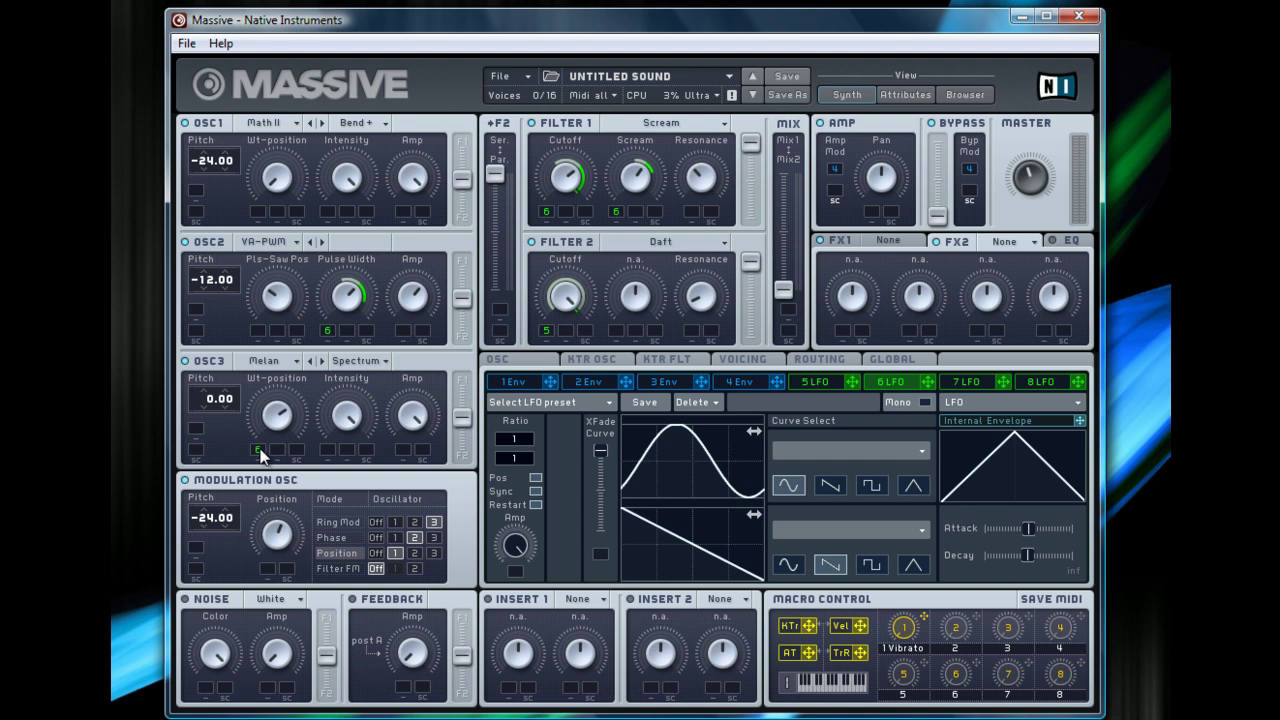
{"action": "left_click_drag", "start_coordinate": [260, 453], "coordinate": [260, 446]}
Load the Bitcrusher into Insert 1 and turn down its dry/wet and crush amounts.
{"action": "left_click", "coordinate": [592, 600]}
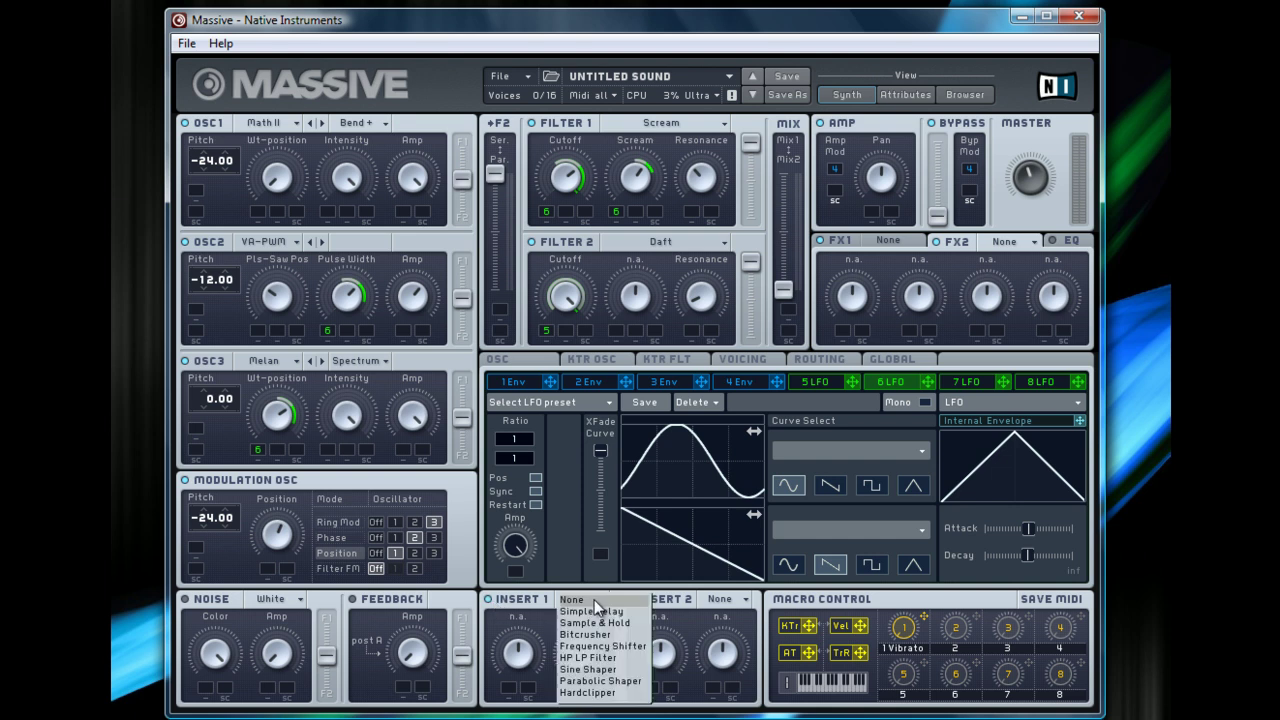
{"action": "left_click", "coordinate": [583, 634]}
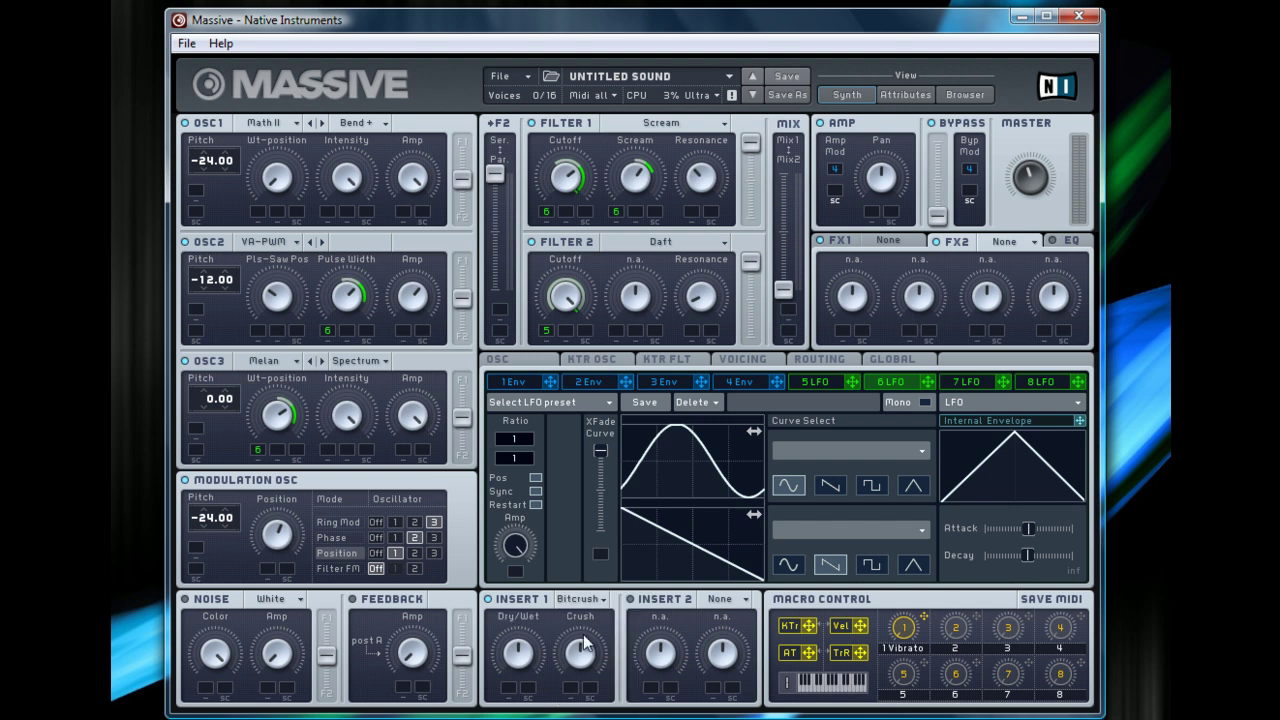
{"action": "left_click_drag", "start_coordinate": [514, 656], "coordinate": [521, 719]}
{"action": "left_click_drag", "start_coordinate": [583, 640], "coordinate": [588, 708]}
Load the Tele Tube effect into FX1 and lower its dry/wet amount.
{"action": "left_click", "coordinate": [890, 239]}
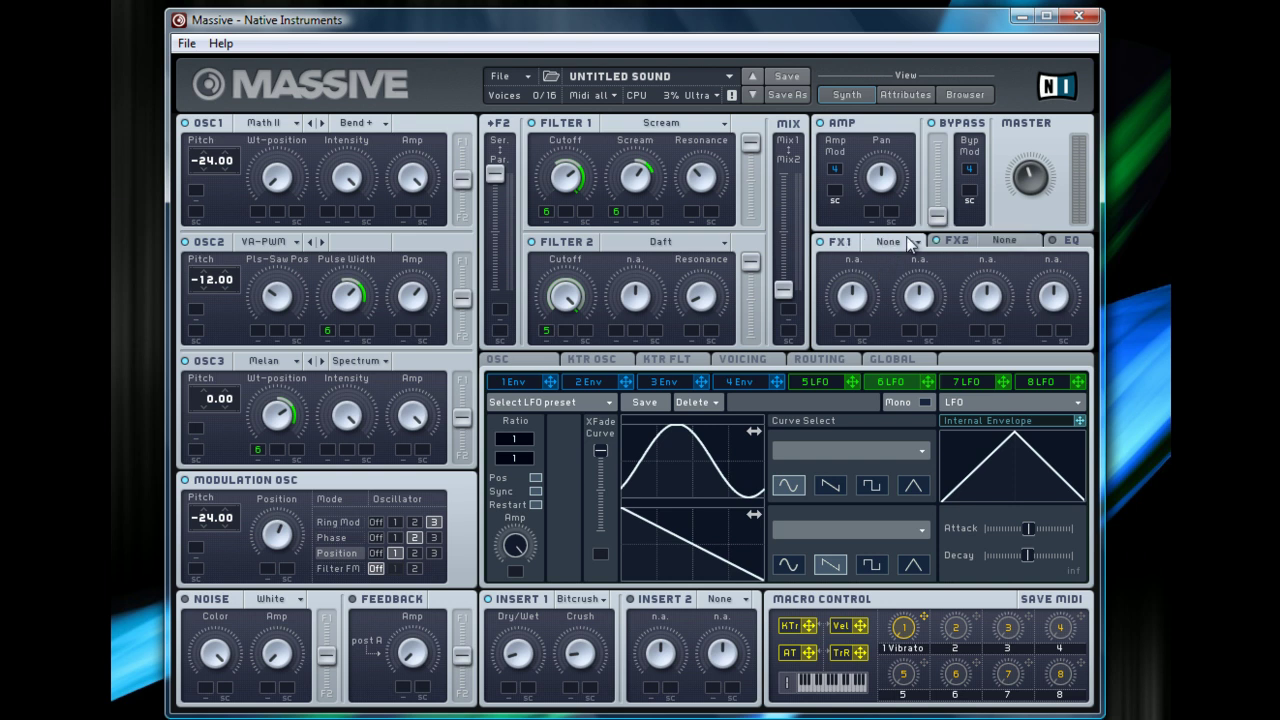
{"action": "left_click", "coordinate": [910, 245]}
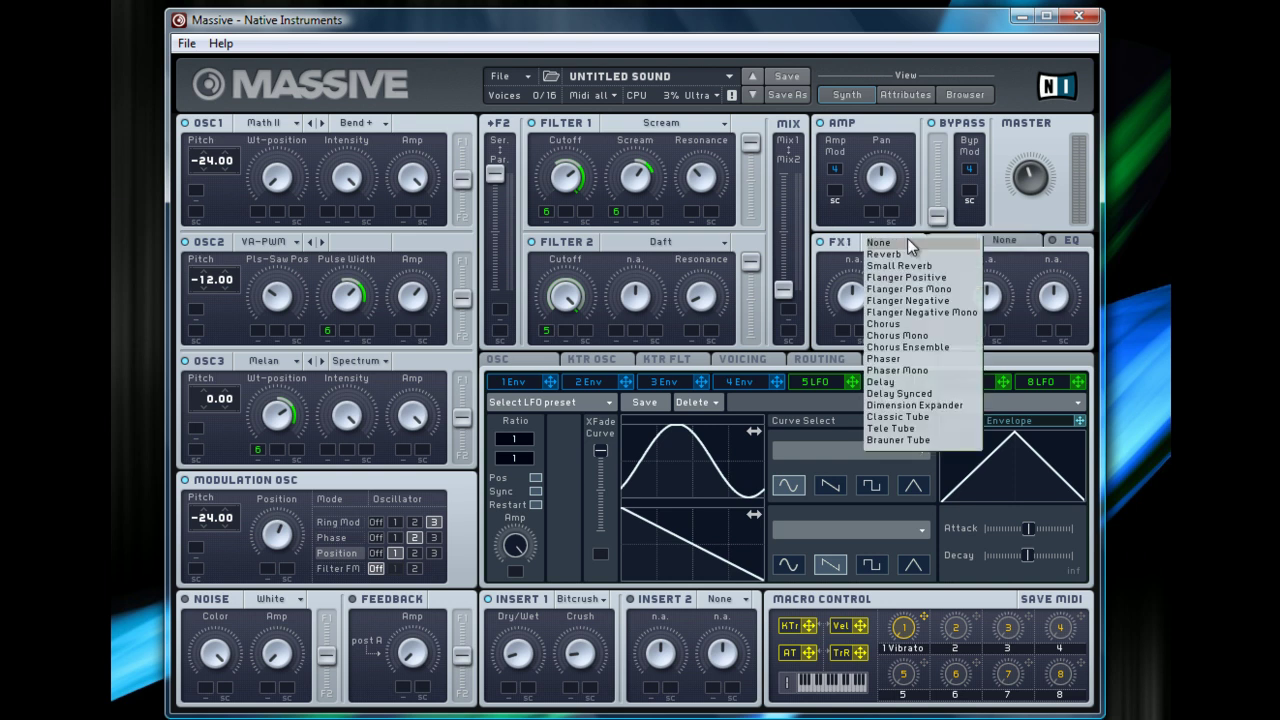
{"action": "left_click", "coordinate": [925, 429]}
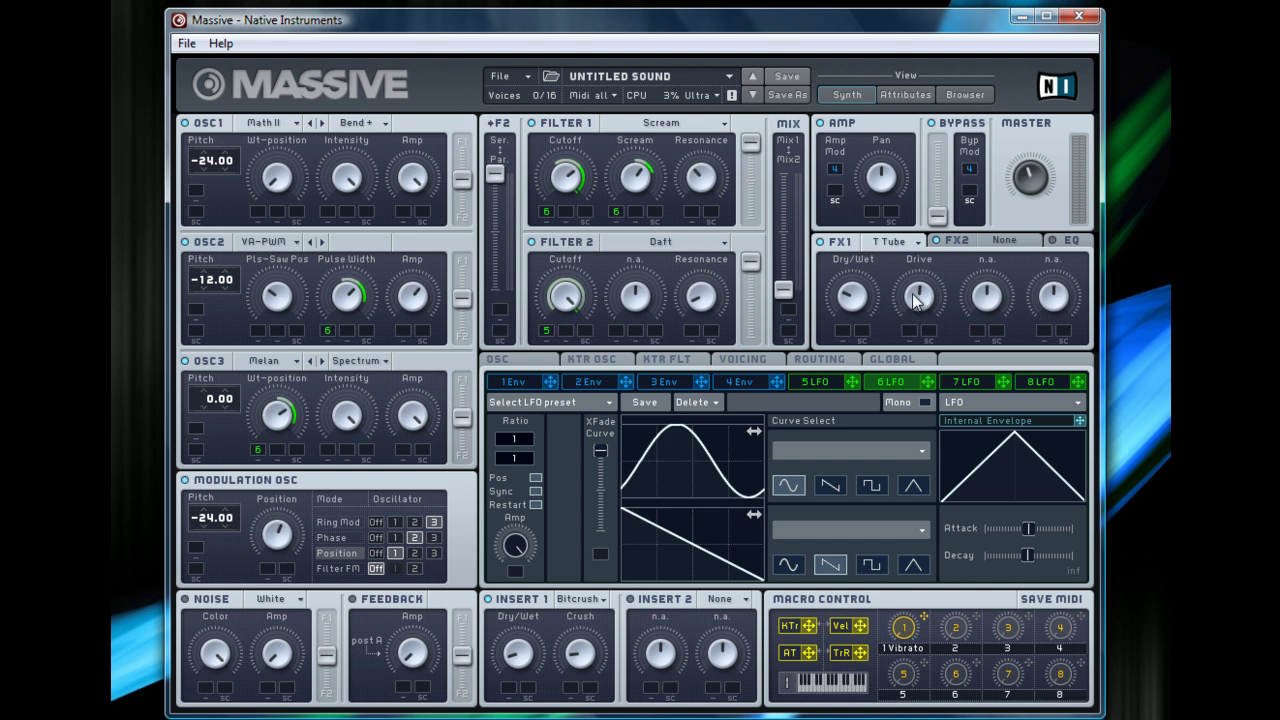
Load the Dimension Expander into FX2 with low dry/wet and size amounts.
{"action": "left_click", "coordinate": [1003, 241]}
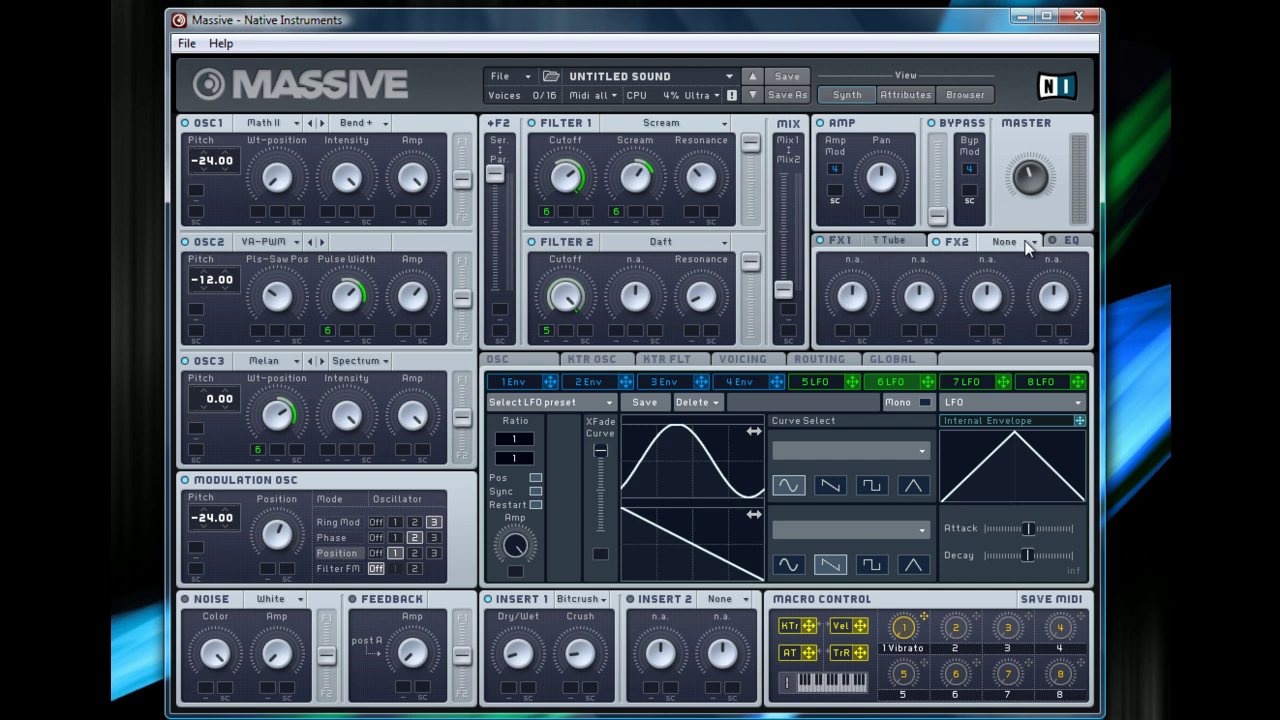
{"action": "left_click", "coordinate": [1028, 248]}
{"action": "left_click", "coordinate": [1020, 407]}
Open envelope 4's settings, and set the voicing to Monorotate with Legato Triller triggering.
{"action": "left_click", "coordinate": [740, 381]}
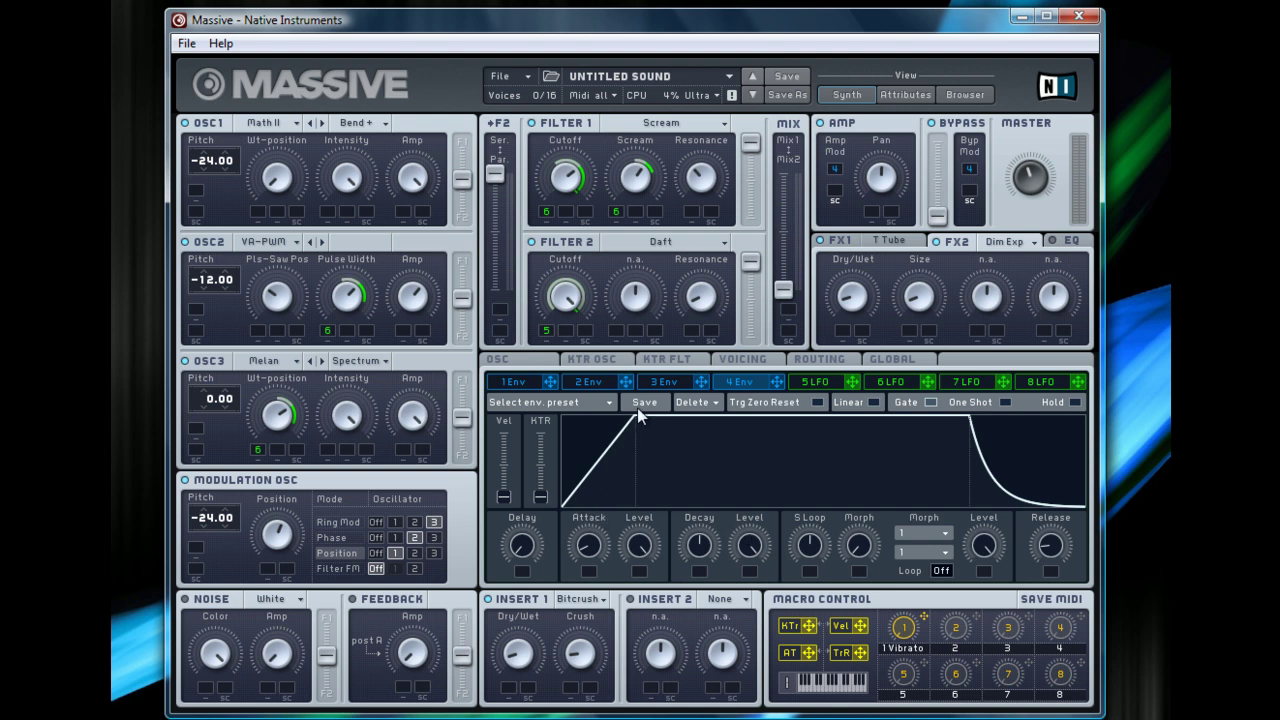
{"action": "left_click", "coordinate": [738, 360]}
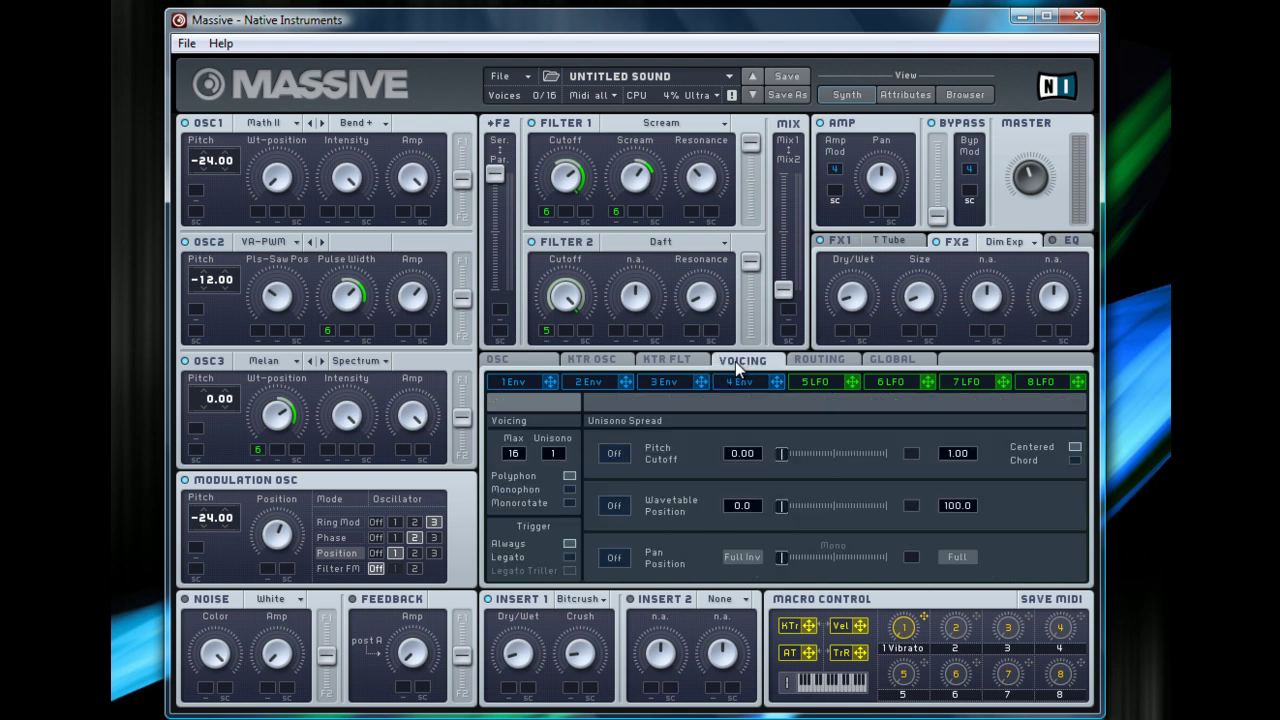
{"action": "left_click", "coordinate": [568, 503]}
{"action": "left_click", "coordinate": [569, 571]}
Assign macro control 2 to the oscillator glide time and set its full modulation range.
{"action": "left_click", "coordinate": [506, 362]}
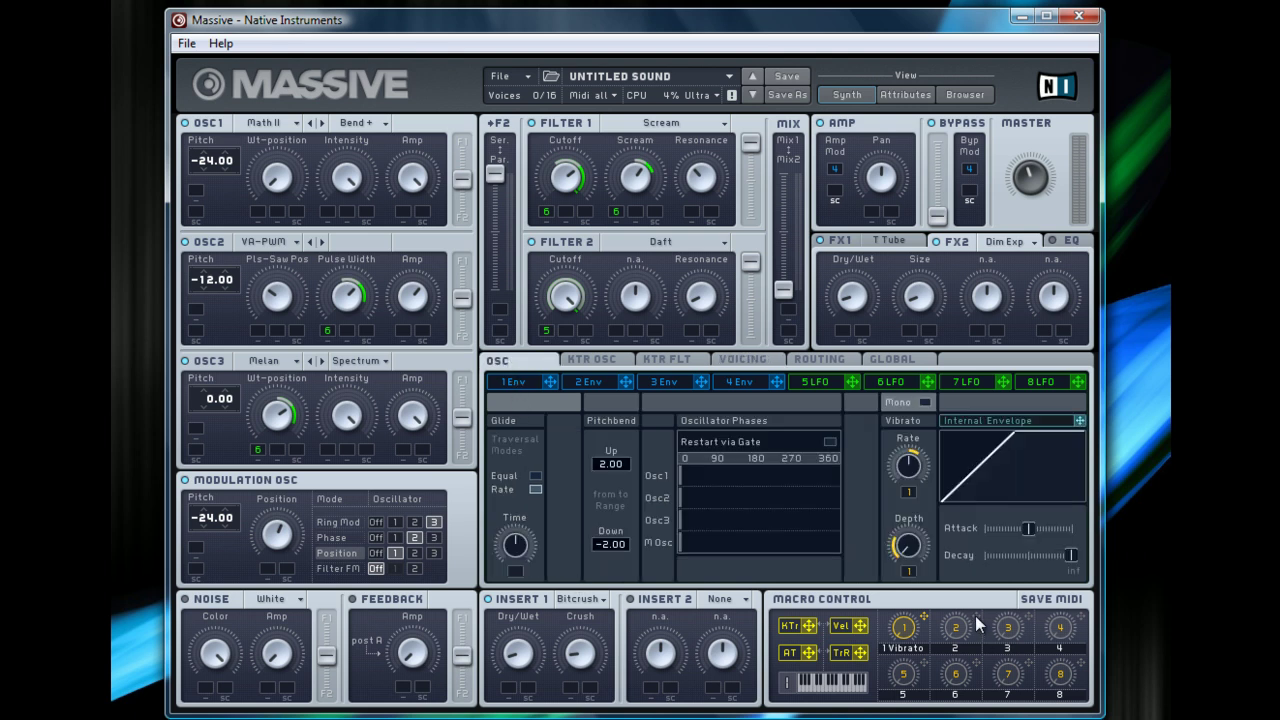
{"action": "mouse_move", "coordinate": [973, 619]}
{"action": "left_mouse_down"}
{"action": "mouse_move", "coordinate": [865, 587]}
{"action": "mouse_move", "coordinate": [578, 588]}
{"action": "mouse_move", "coordinate": [515, 572]}
{"action": "left_mouse_up"}
{"action": "left_click_drag", "start_coordinate": [519, 570], "coordinate": [546, 397]}
Name macro control 2 "Glide" and dismiss the Windows color scheme prompt.
{"action": "double_click", "coordinate": [944, 650]}
{"action": "type", "text": "Glide"}
{"action": "key", "text": "Return"}
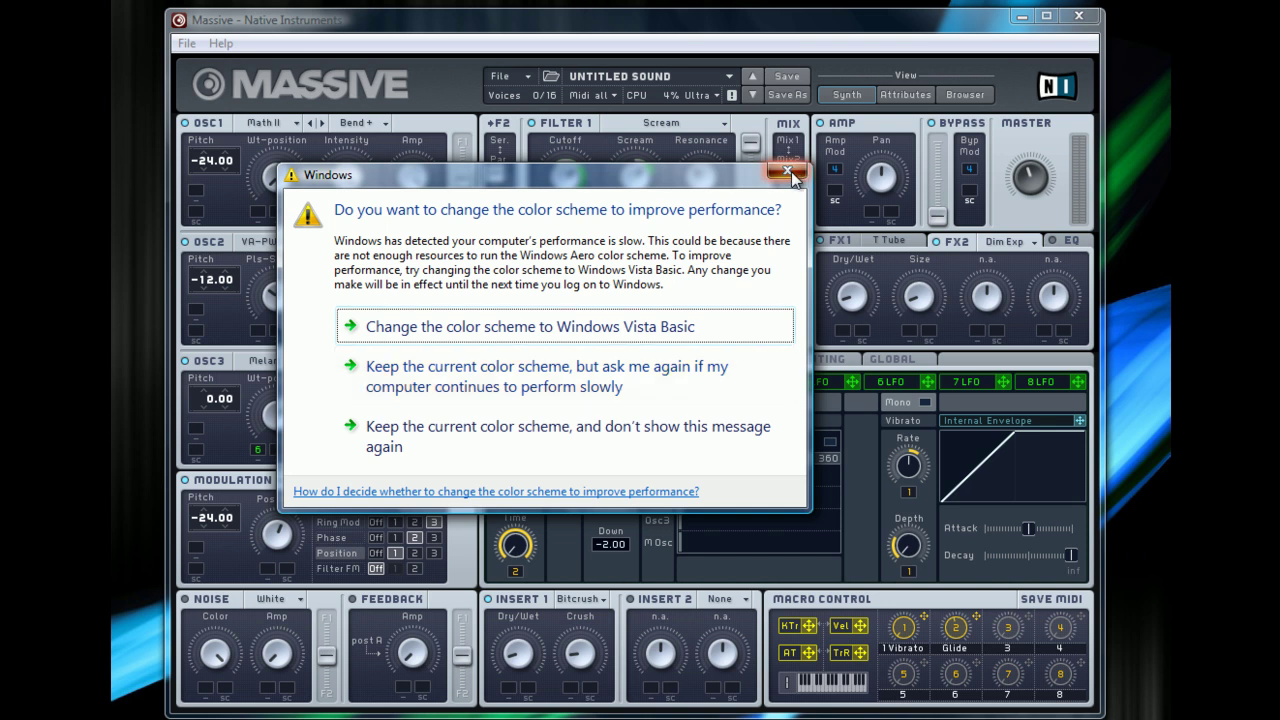
{"action": "left_click", "coordinate": [789, 173]}
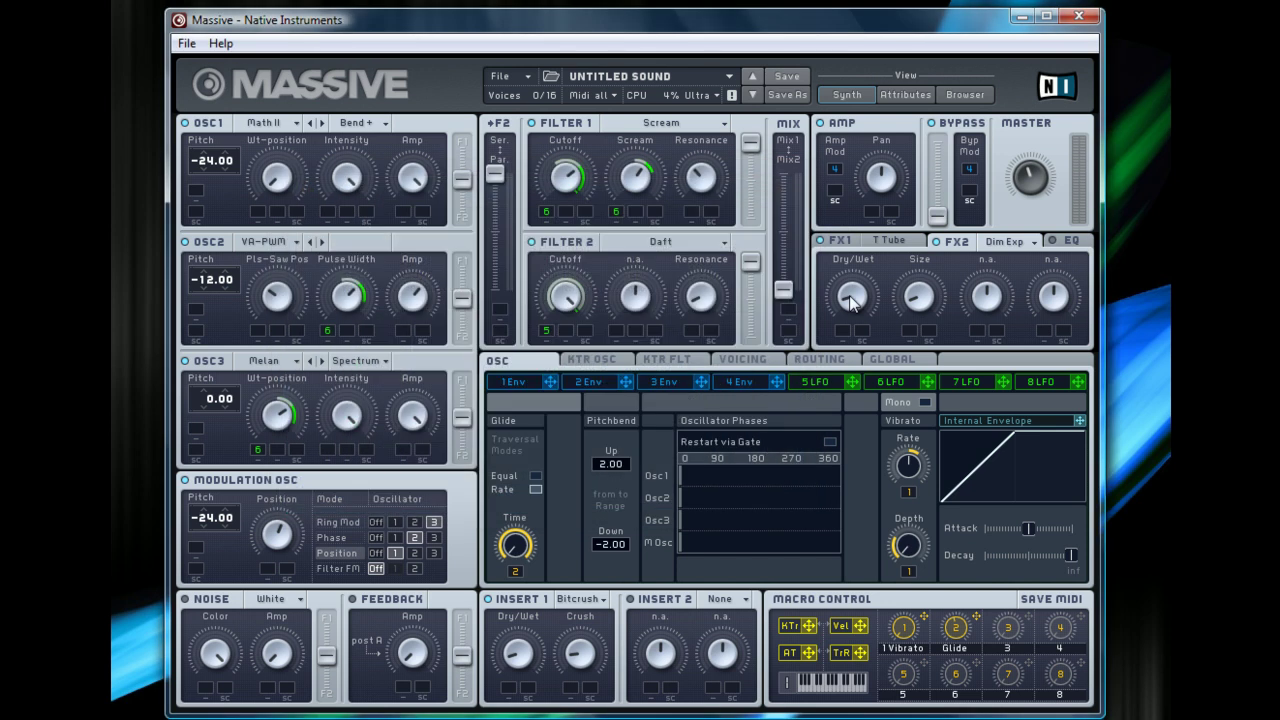